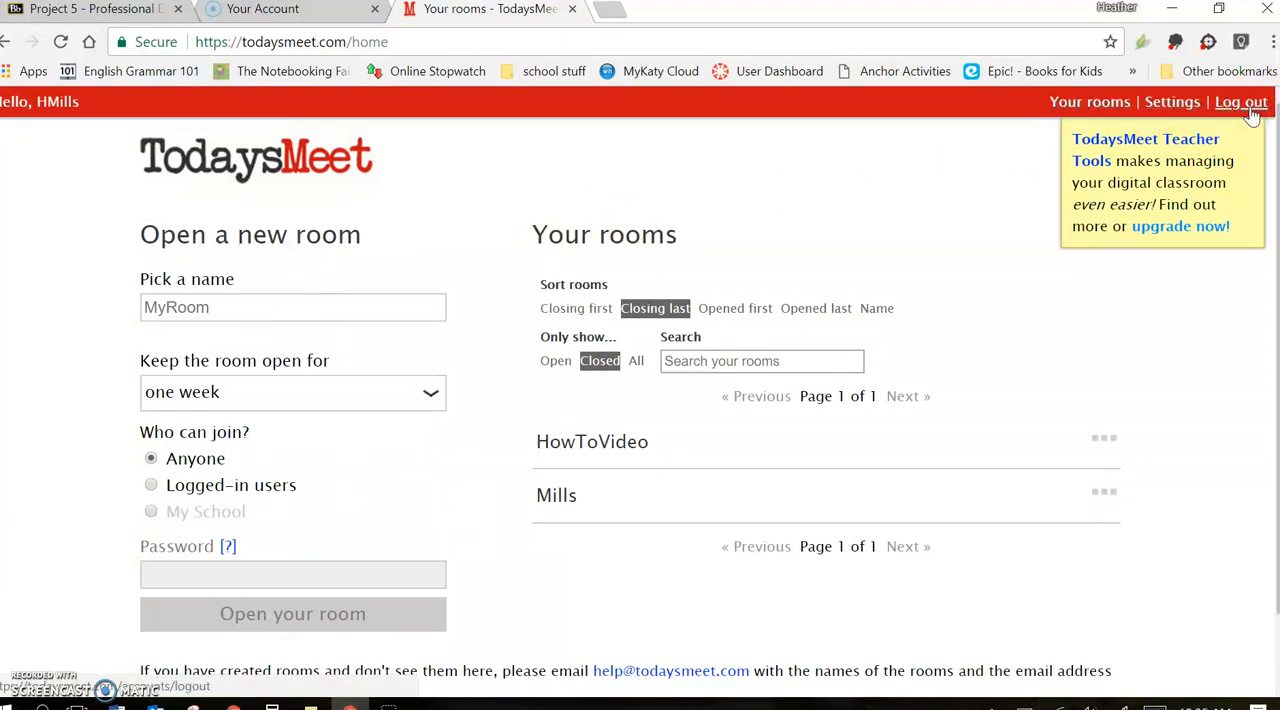
# In the account settings, change the nickname to the first initial followed by the new surname and save it
pyautogui.click(1188, 106)
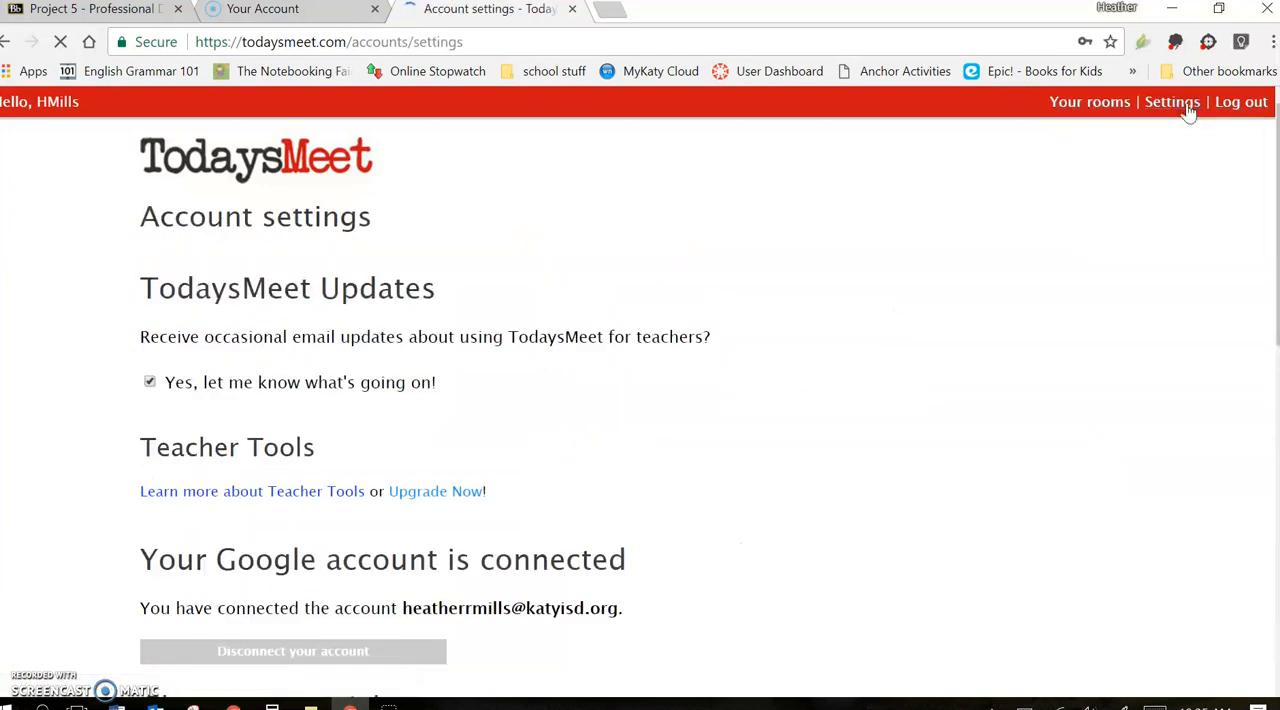
pyautogui.scroll(-1, 683, 435)
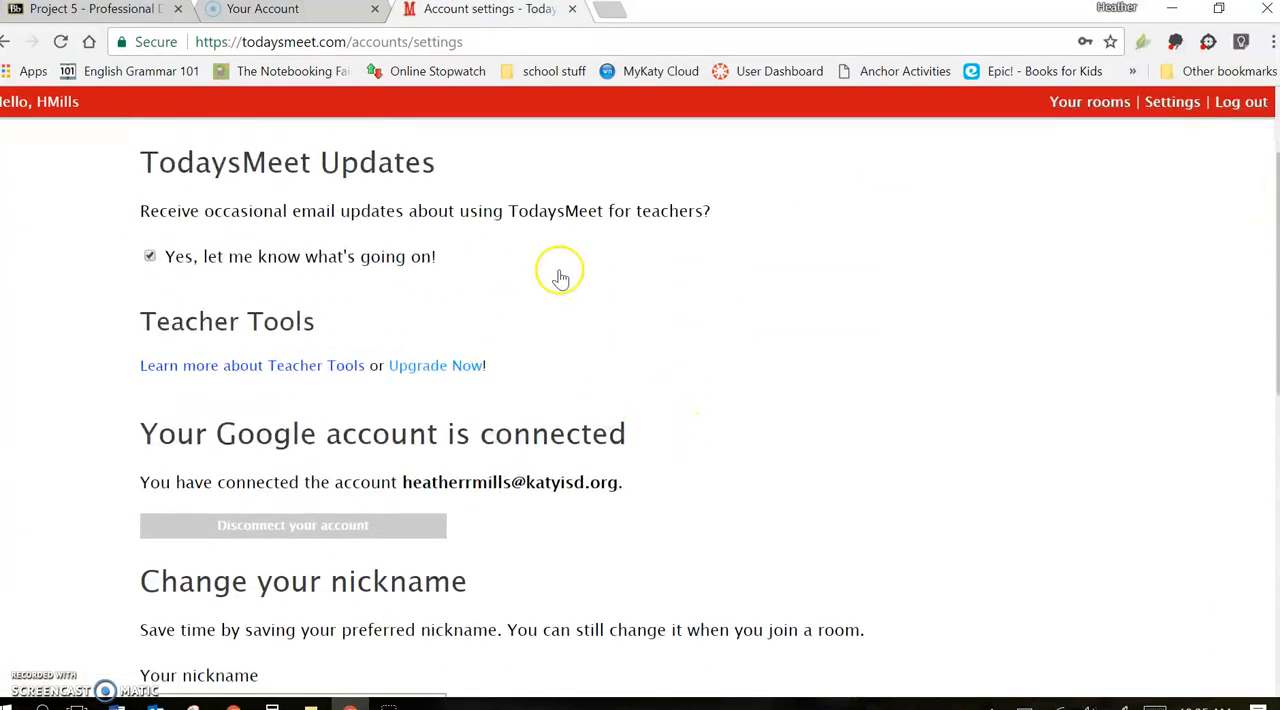
pyautogui.scroll(-2, 677, 530)
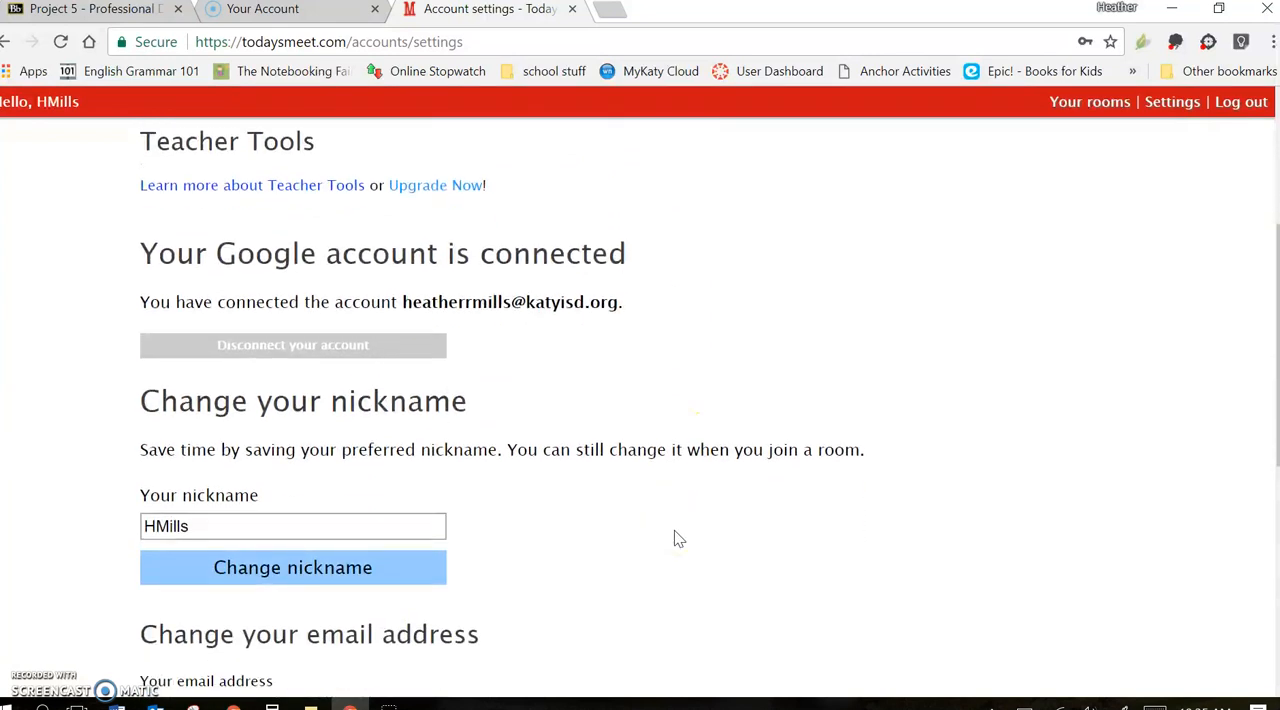
pyautogui.scroll(-1, 430, 523)
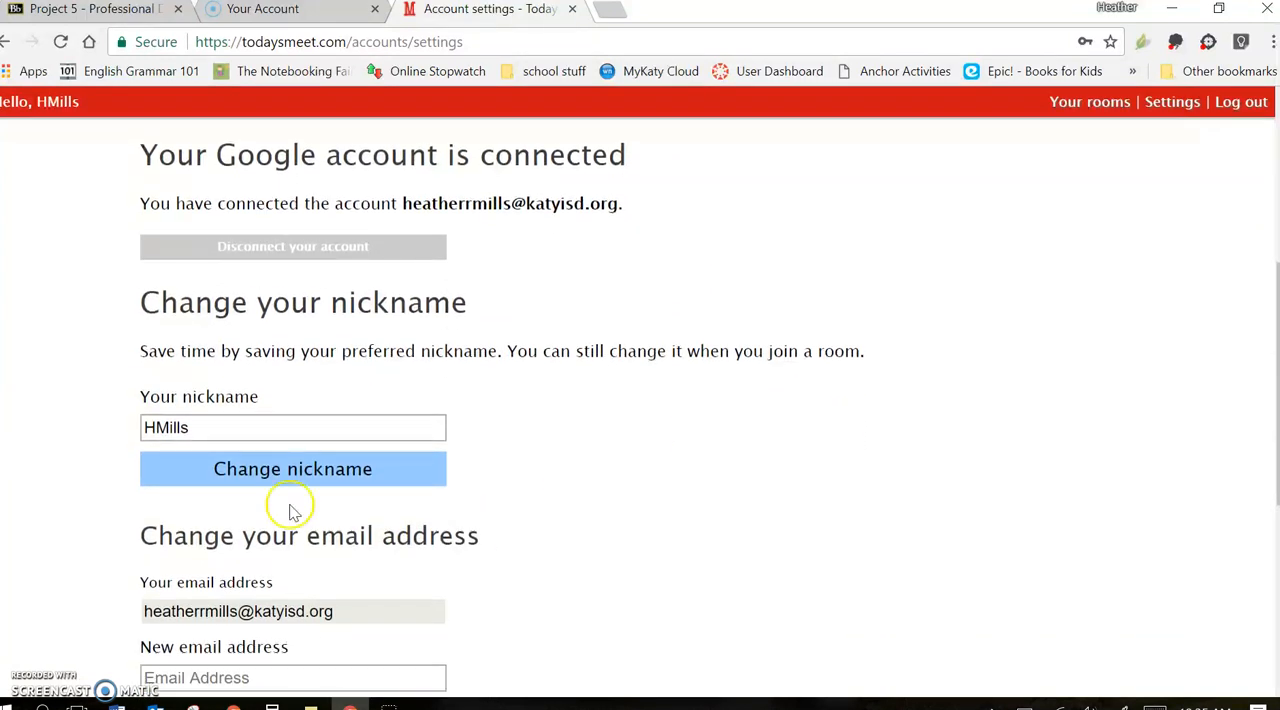
pyautogui.click(208, 428)
pyautogui.press('BackSpace')
pyautogui.press('BackSpace')
pyautogui.press('BackSpace')
pyautogui.press('BackSpace')
pyautogui.press('BackSpace')
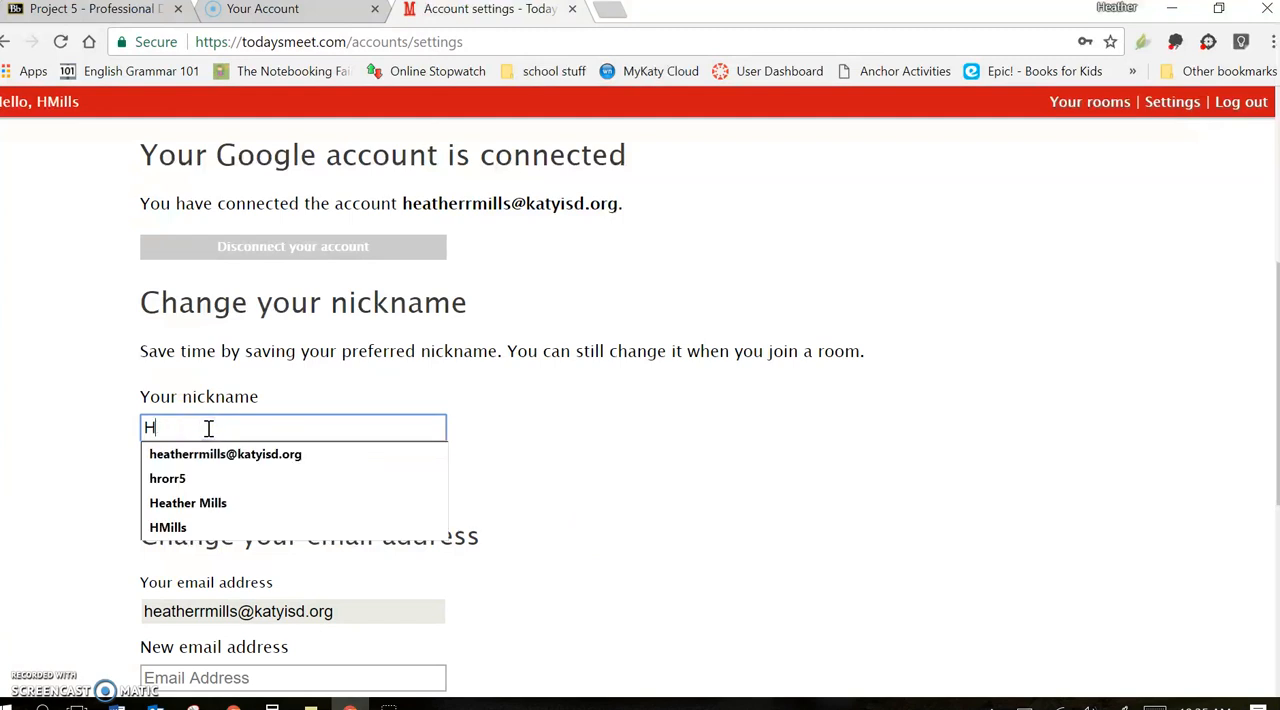
pyautogui.write('Orr')
pyautogui.click(232, 468)
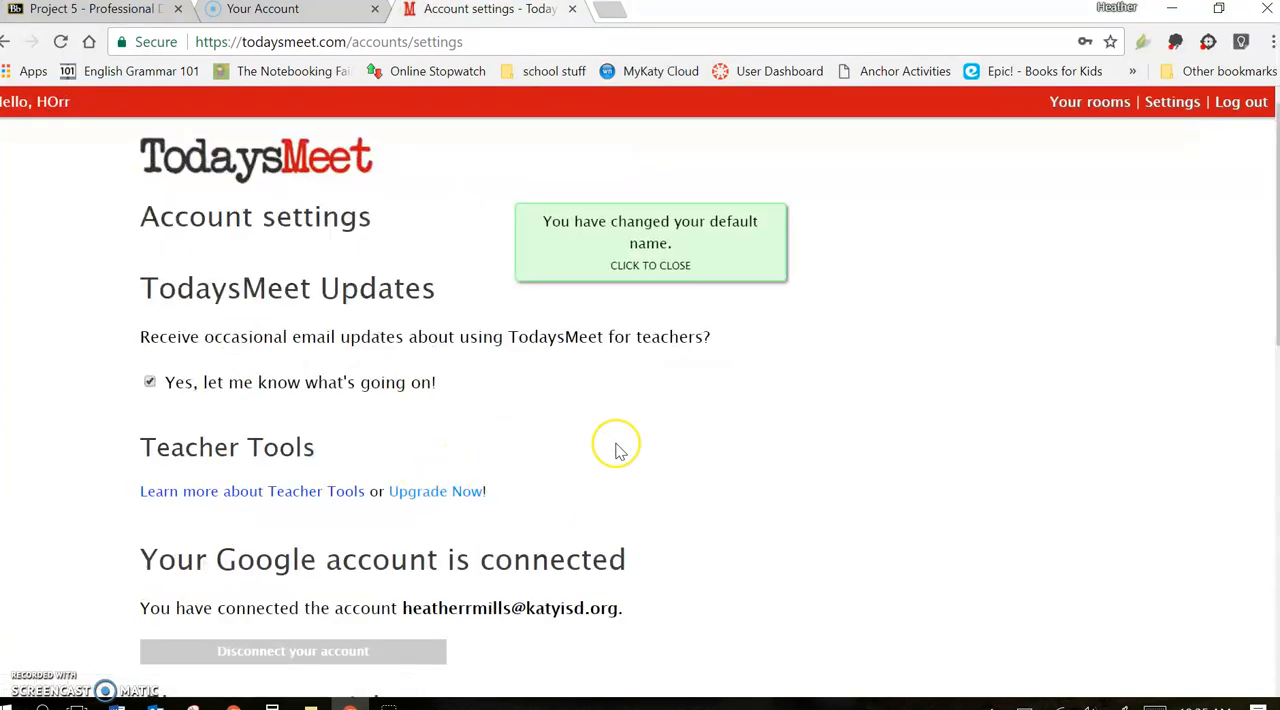
# Add the middle initial R after the first initial in the nickname and save the change
pyautogui.scroll(-3, 614, 445)
pyautogui.scroll(-1, 617, 452)
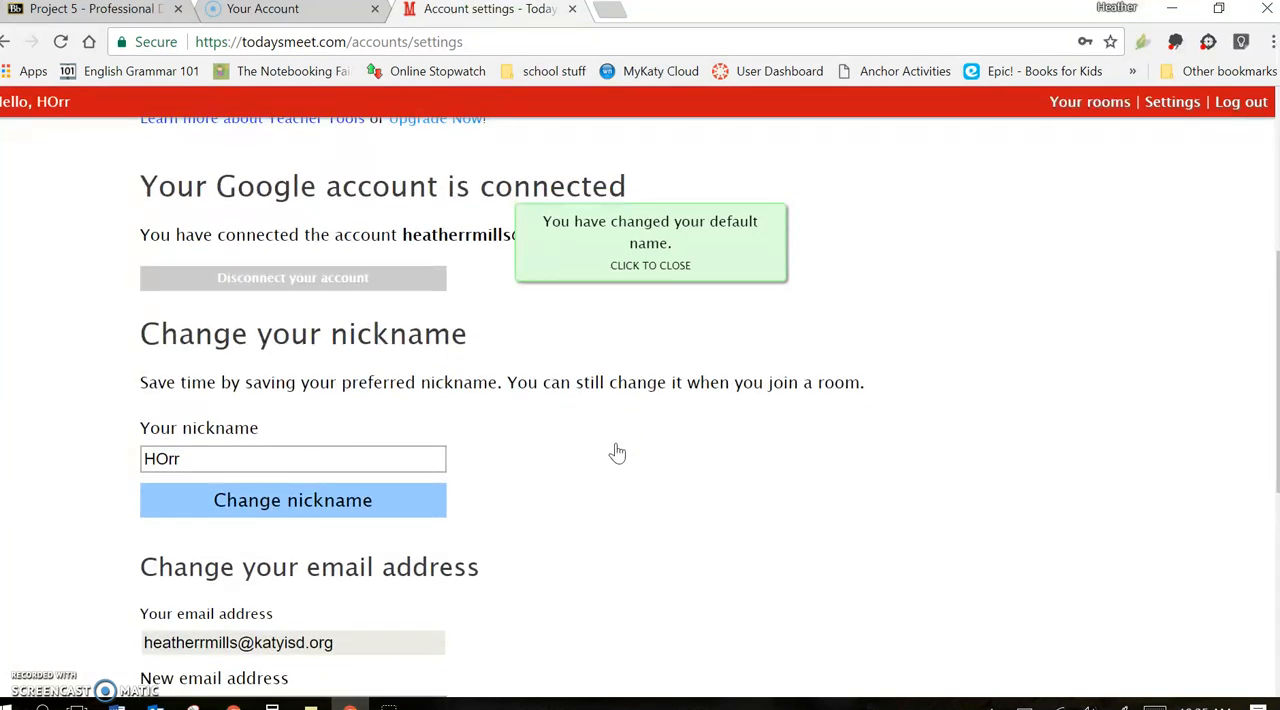
pyautogui.click(156, 458)
pyautogui.write('R')
pyautogui.click(403, 502)
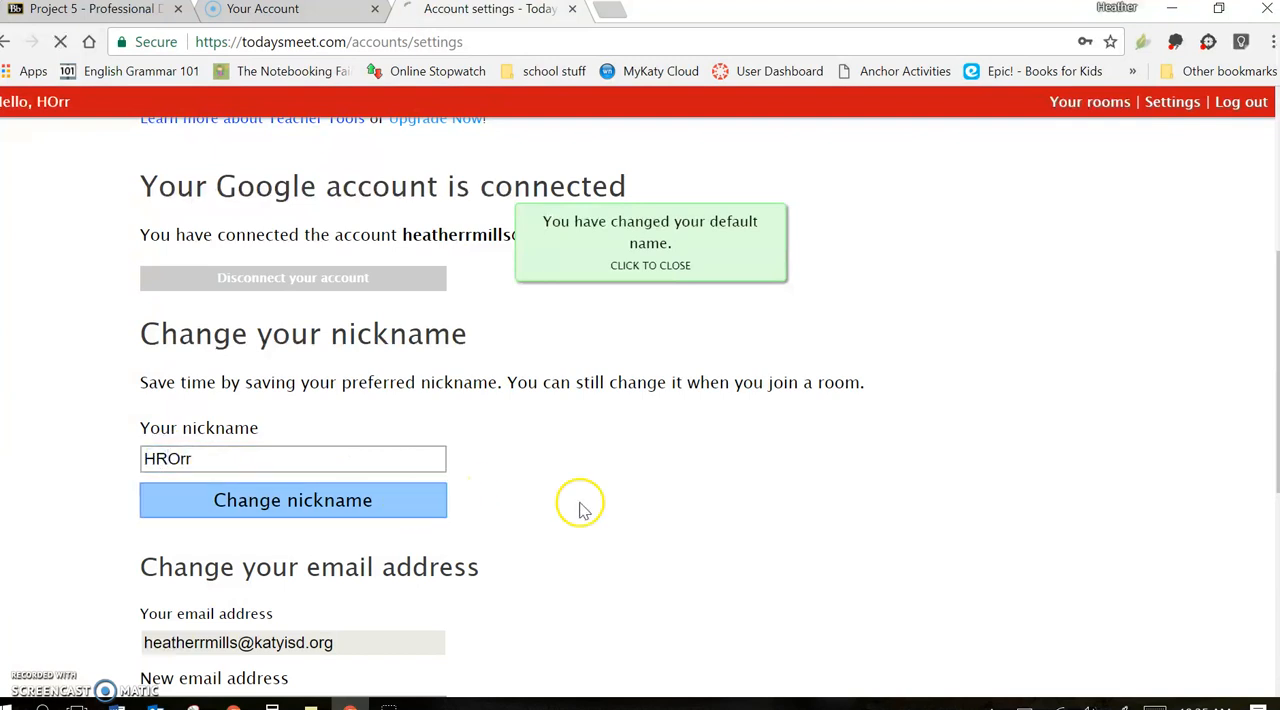
pyautogui.scroll(-4, 594, 509)
pyautogui.scroll(-1, 594, 509)
pyautogui.scroll(6, 594, 509)
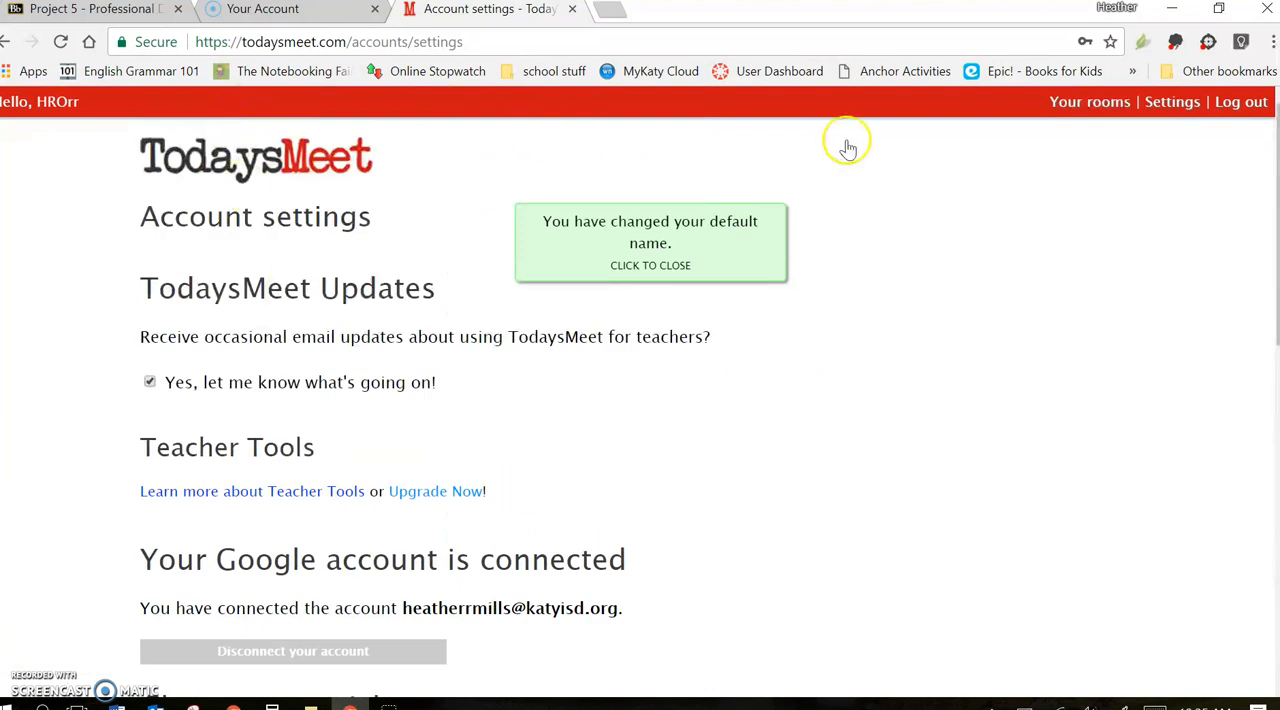
# Examine the Teacher Tools features and pricing from the rooms overview, then return to the overview
pyautogui.click(1090, 102)
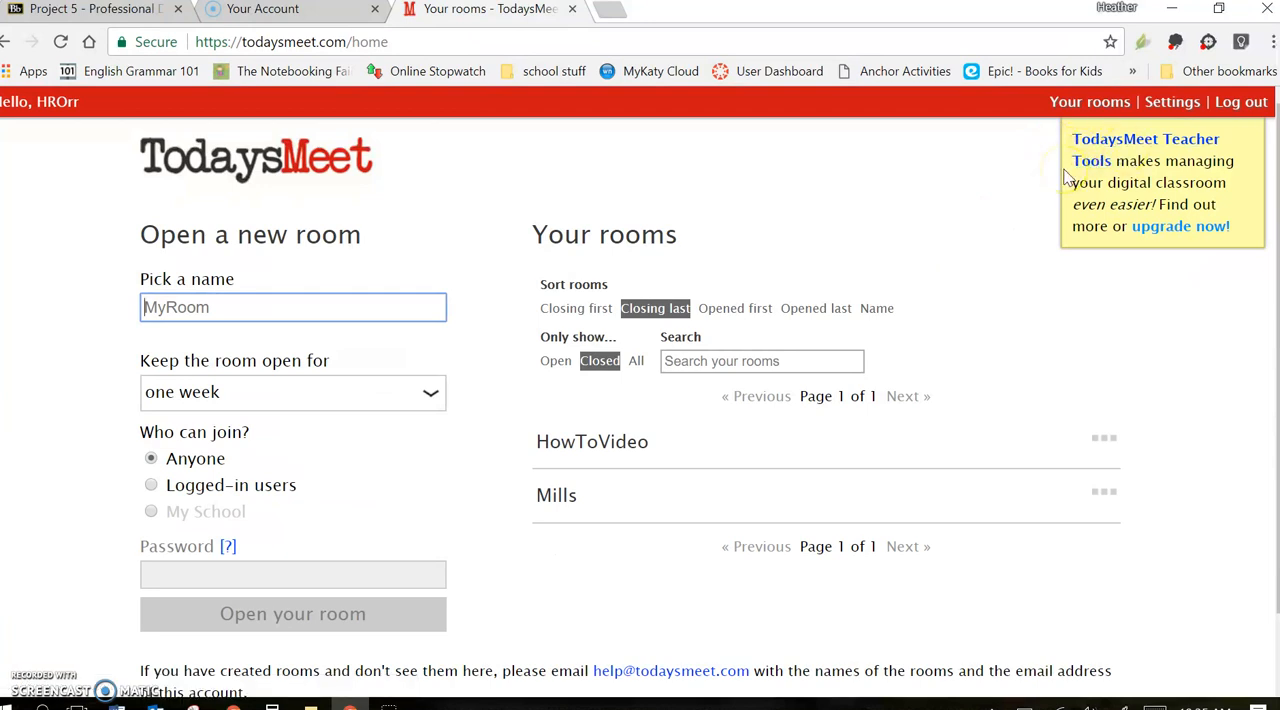
pyautogui.click(1090, 152)
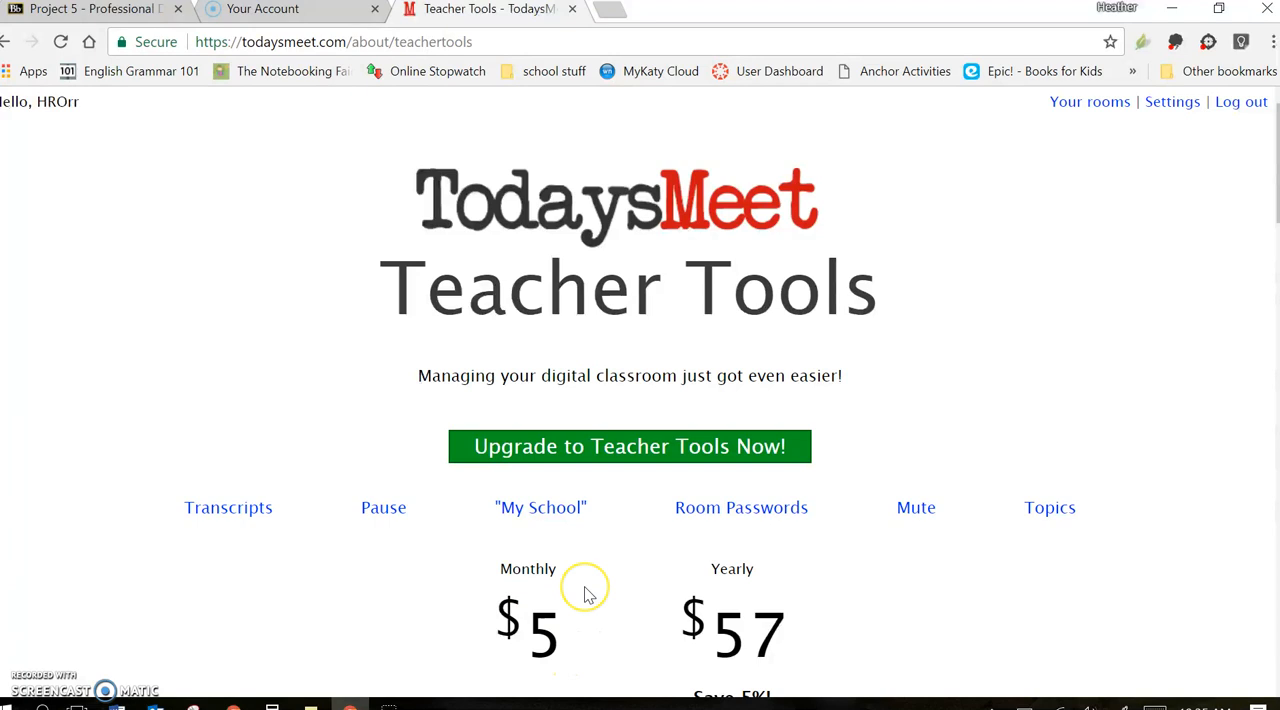
pyautogui.scroll(-2, 586, 590)
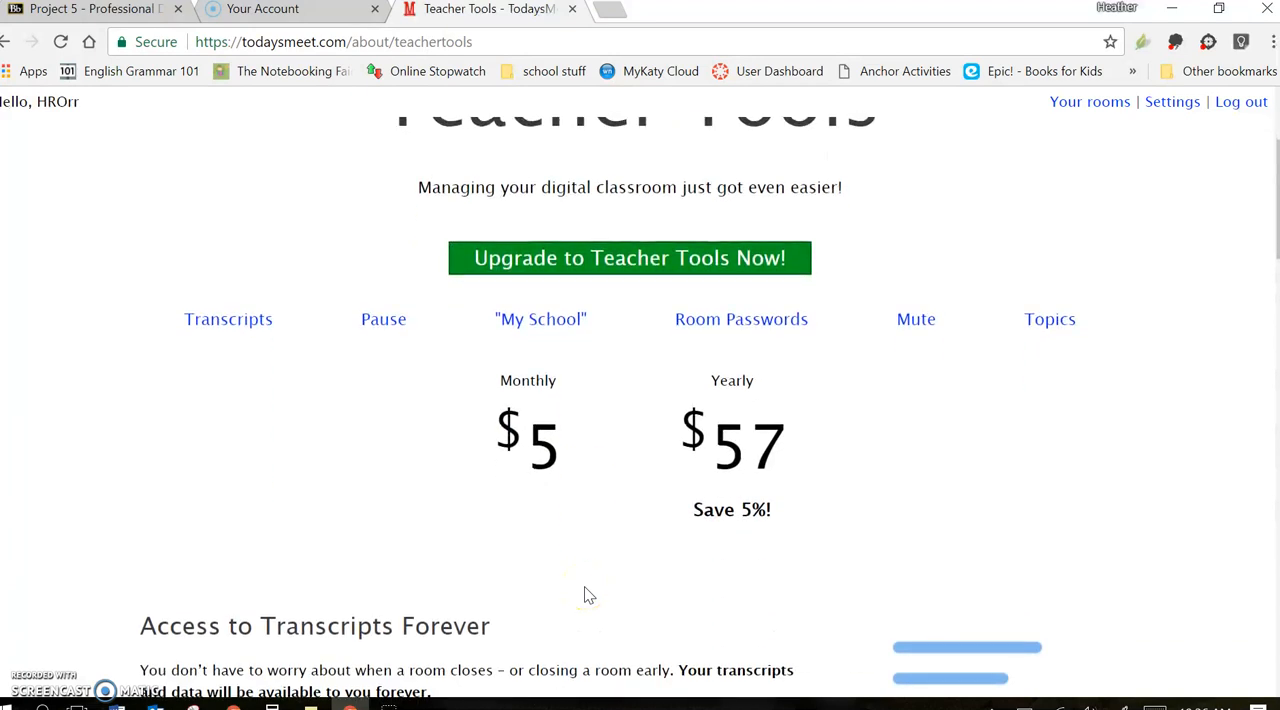
pyautogui.scroll(2, 586, 591)
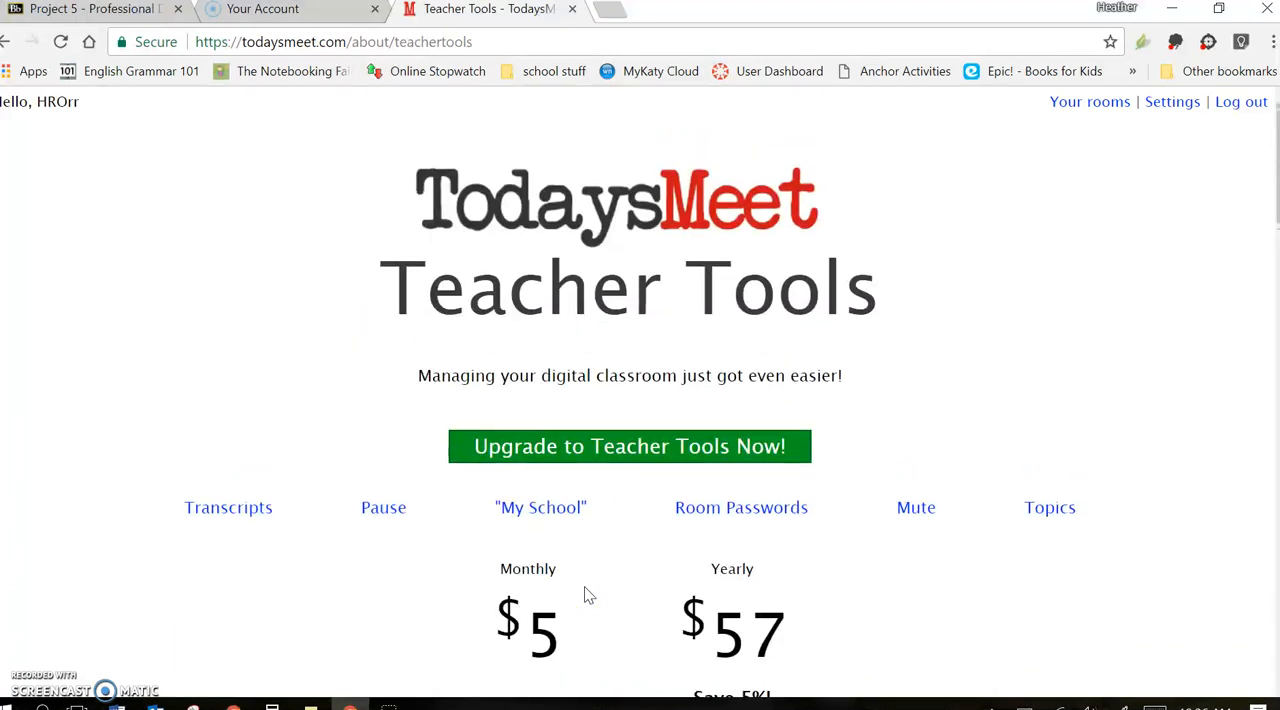
pyautogui.click(1089, 101)
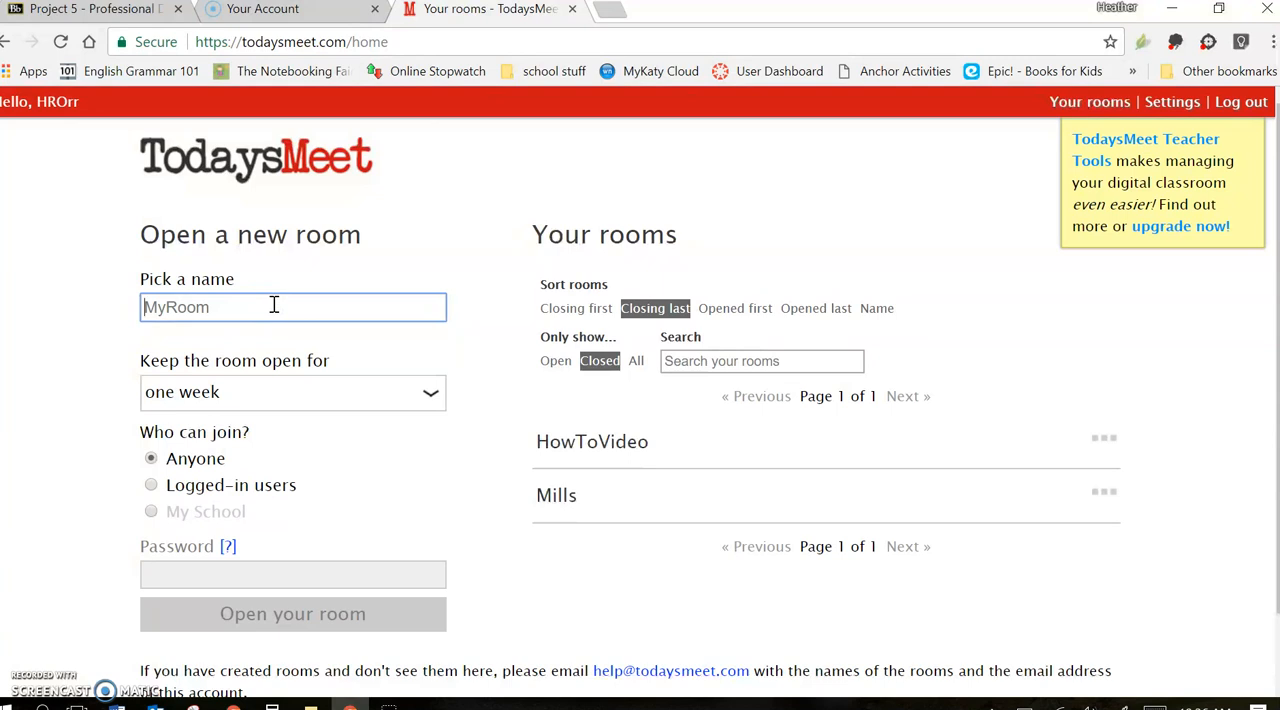
pyautogui.write('classd')
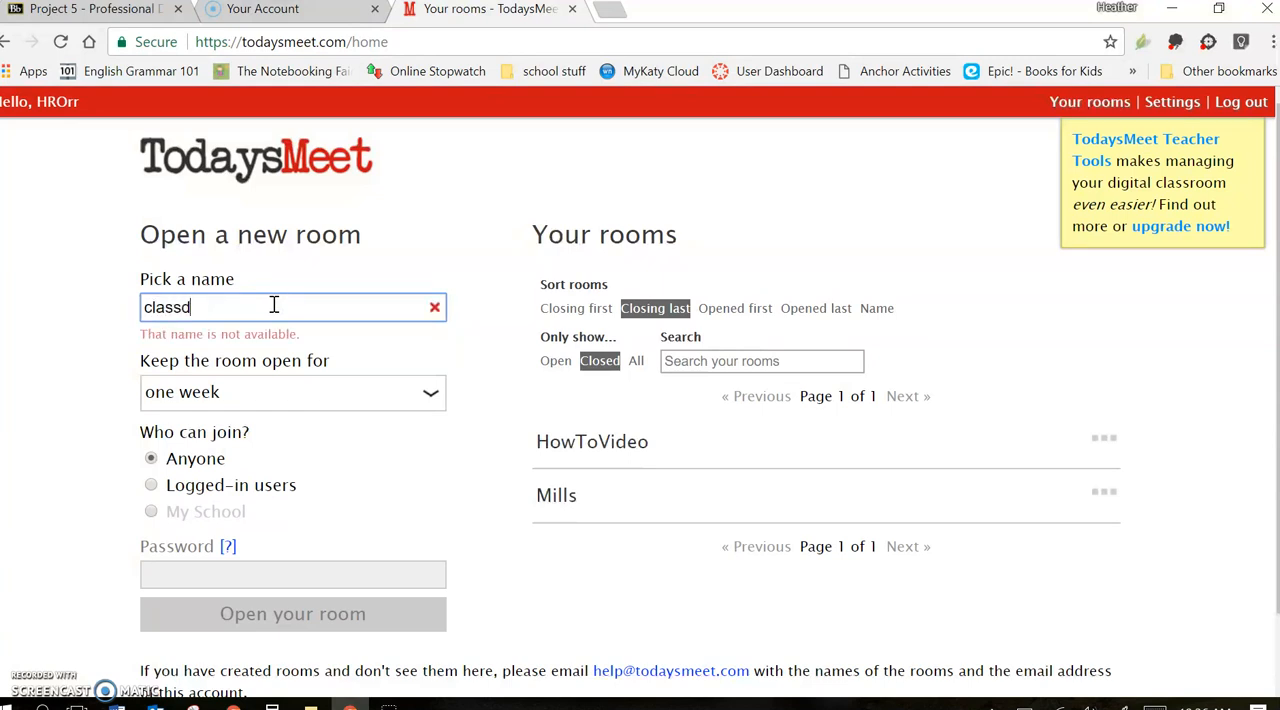
pyautogui.write('iscussion')
pyautogui.press('BackSpace')
pyautogui.press('BackSpace')
pyautogui.press('BackSpace')
pyautogui.press('BackSpace')
pyautogui.press('BackSpace')
pyautogui.press('BackSpace')
pyautogui.press('BackSpace')
pyautogui.press('BackSpace')
pyautogui.press('BackSpace')
pyautogui.press('BackSpace')
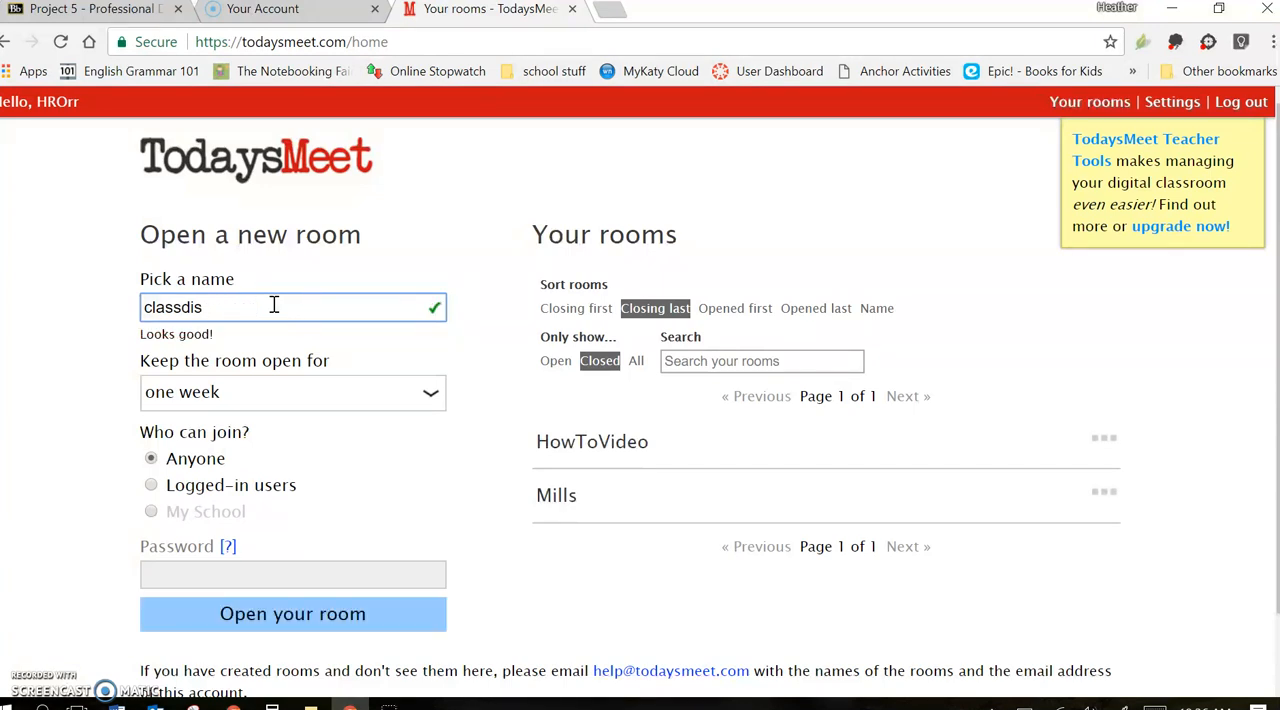
pyautogui.press('BackSpace')
pyautogui.press('BackSpace')
pyautogui.press('BackSpace')
pyautogui.press('BackSpace')
pyautogui.press('BackSpace')
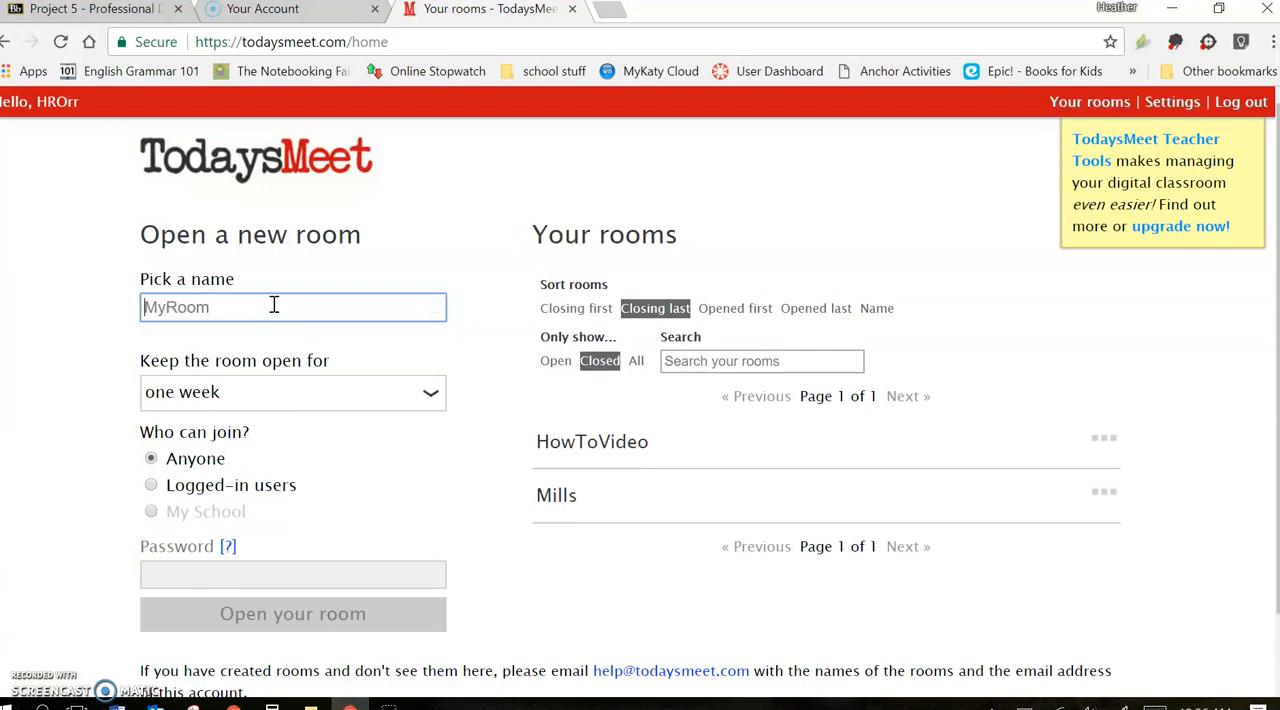
# Name the new room with the teacher's surname directly followed by "discussion"
pyautogui.write('Orr')
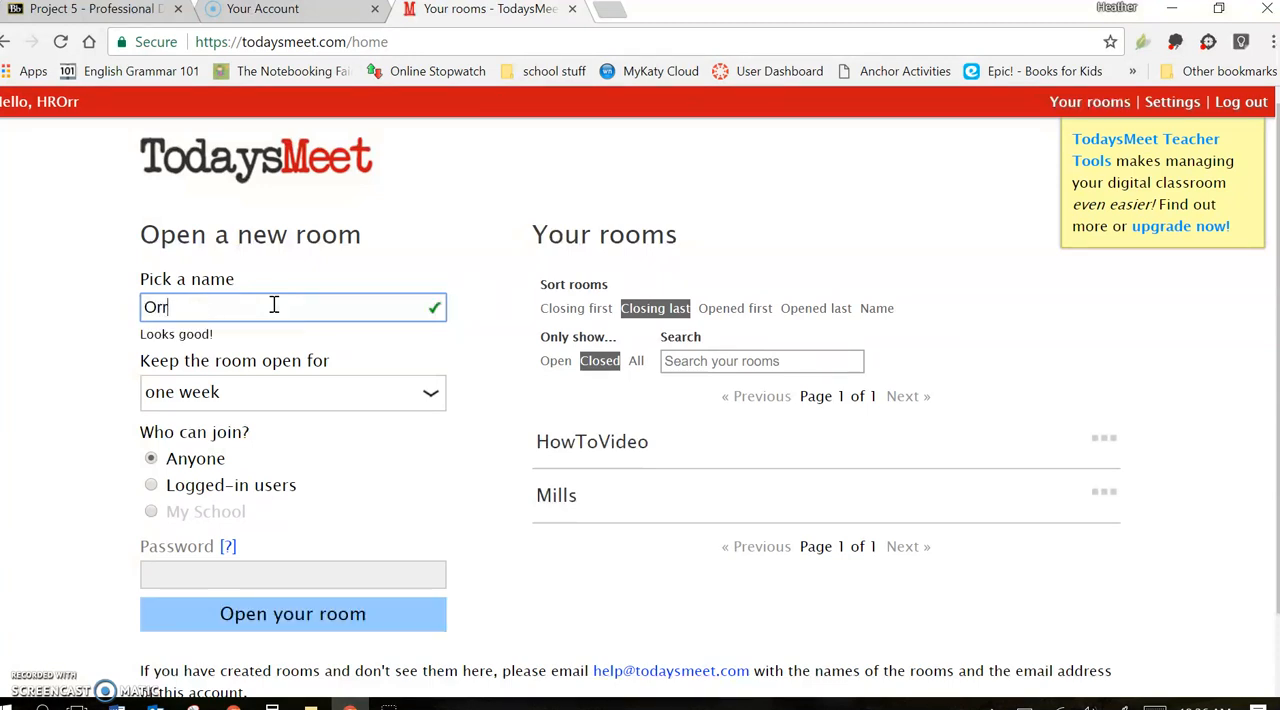
pyautogui.write('discussion')
pyautogui.press('BackSpace')
pyautogui.press('BackSpace')
pyautogui.write('ion')
# Keep the new room open for 2 hours and open it
pyautogui.click(277, 391)
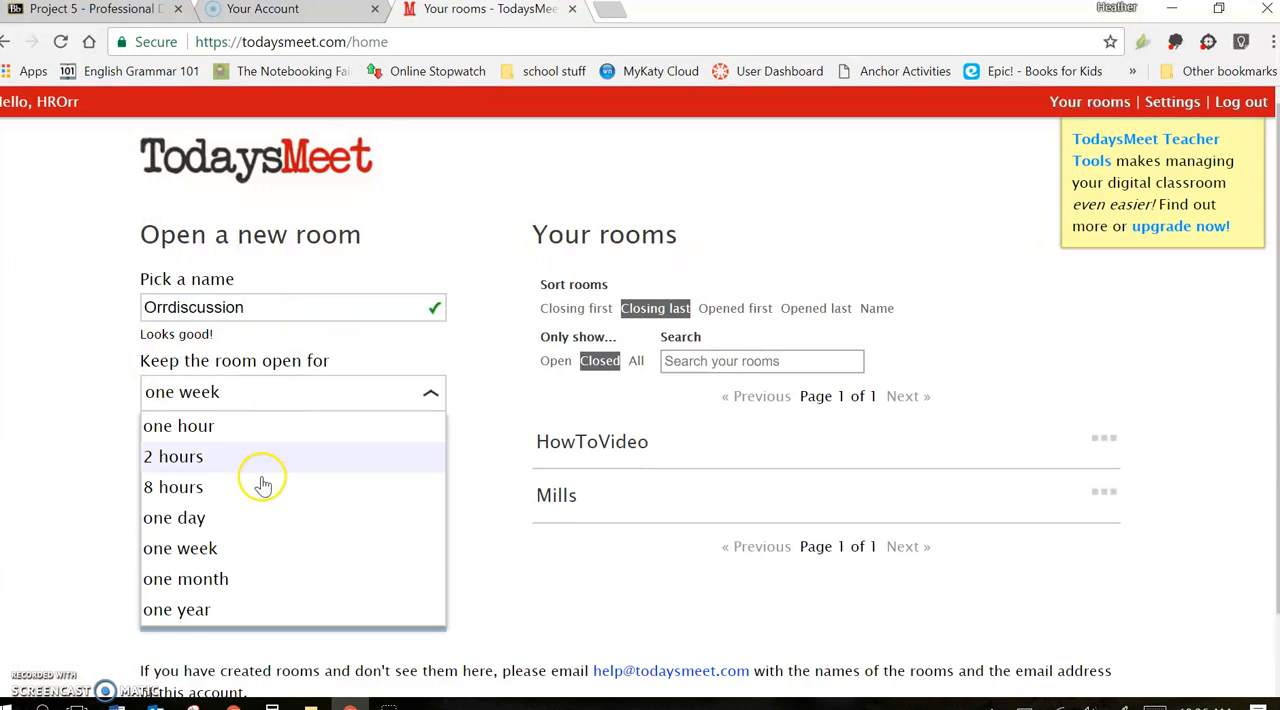
pyautogui.click(258, 543)
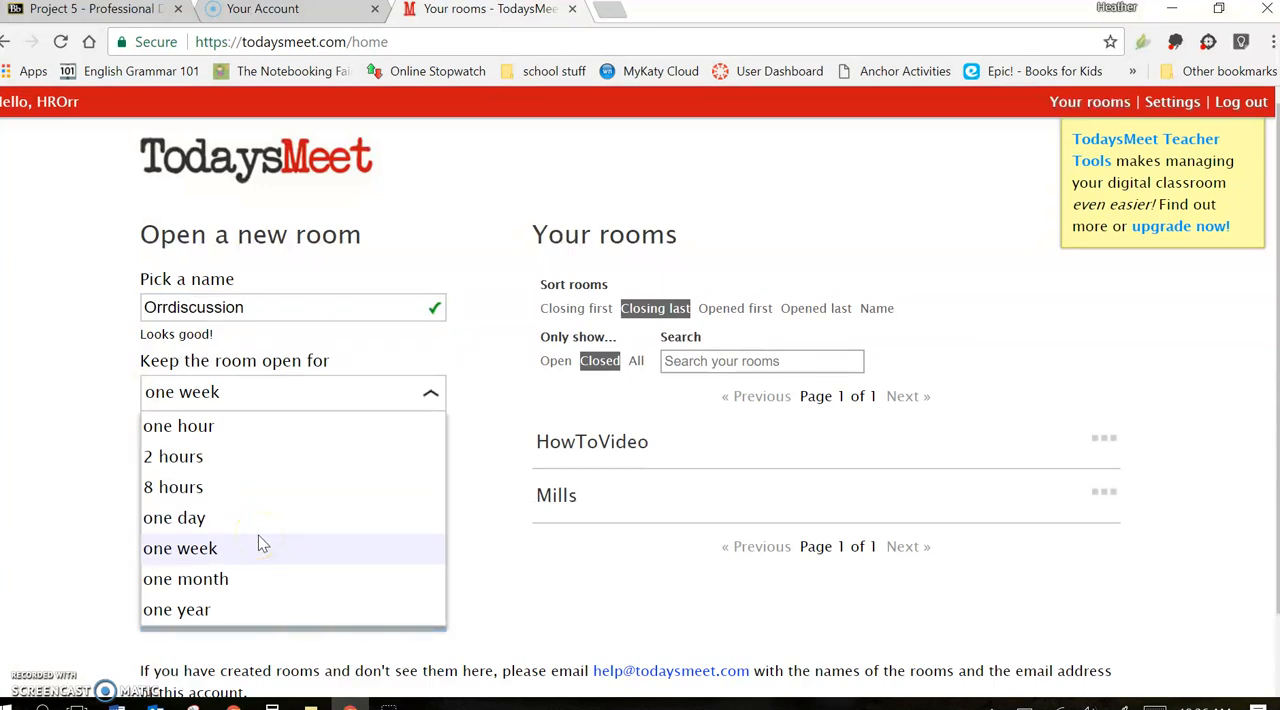
pyautogui.click(266, 457)
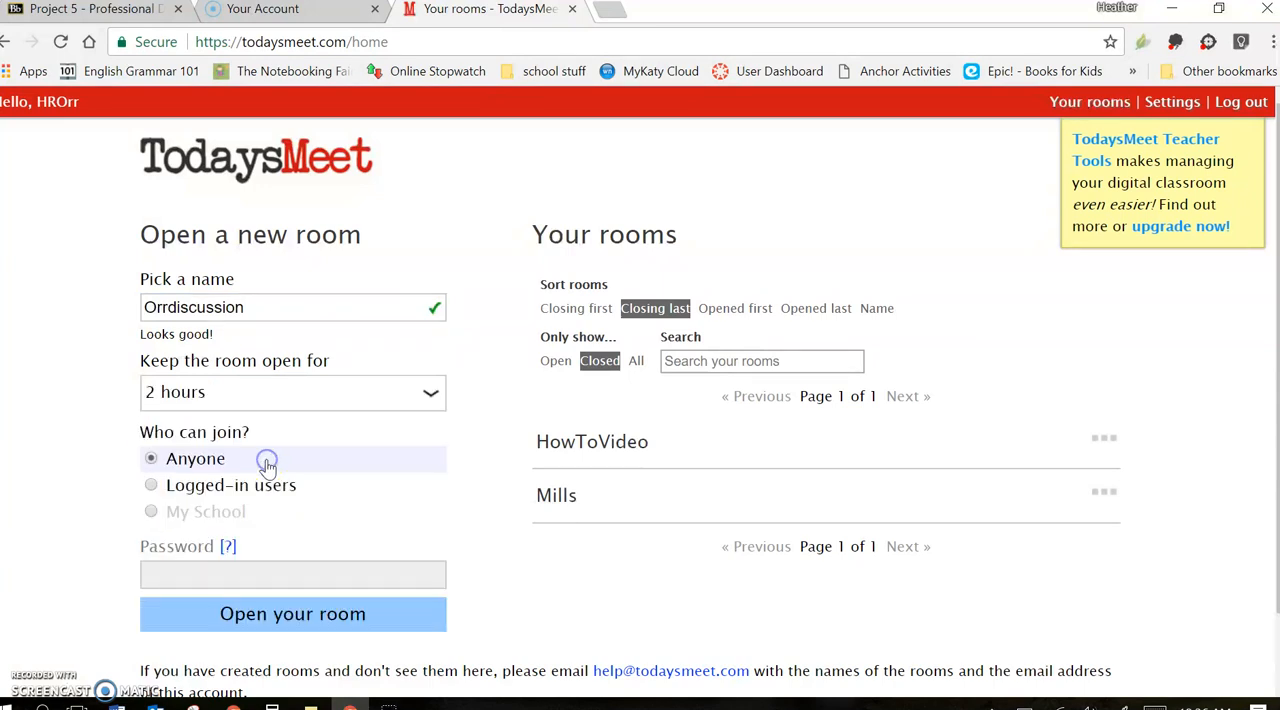
pyautogui.click(104, 467)
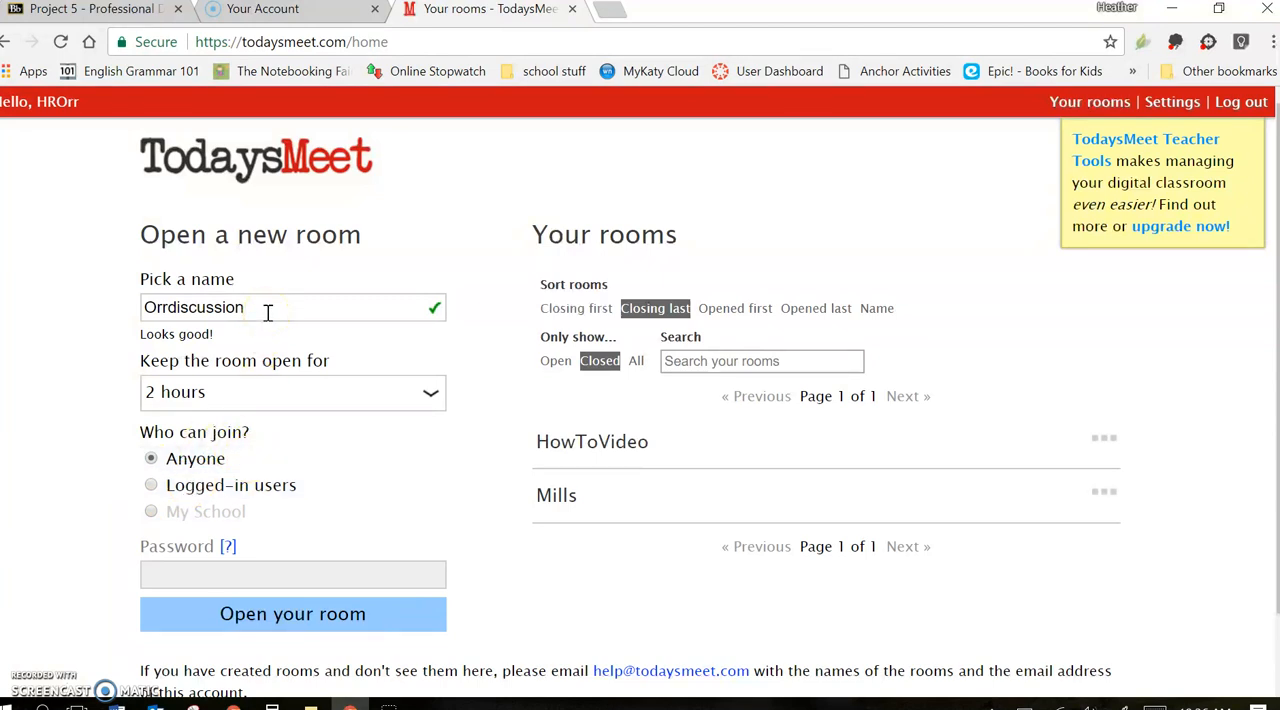
pyautogui.click(146, 313)
pyautogui.click(430, 306)
pyautogui.click(325, 627)
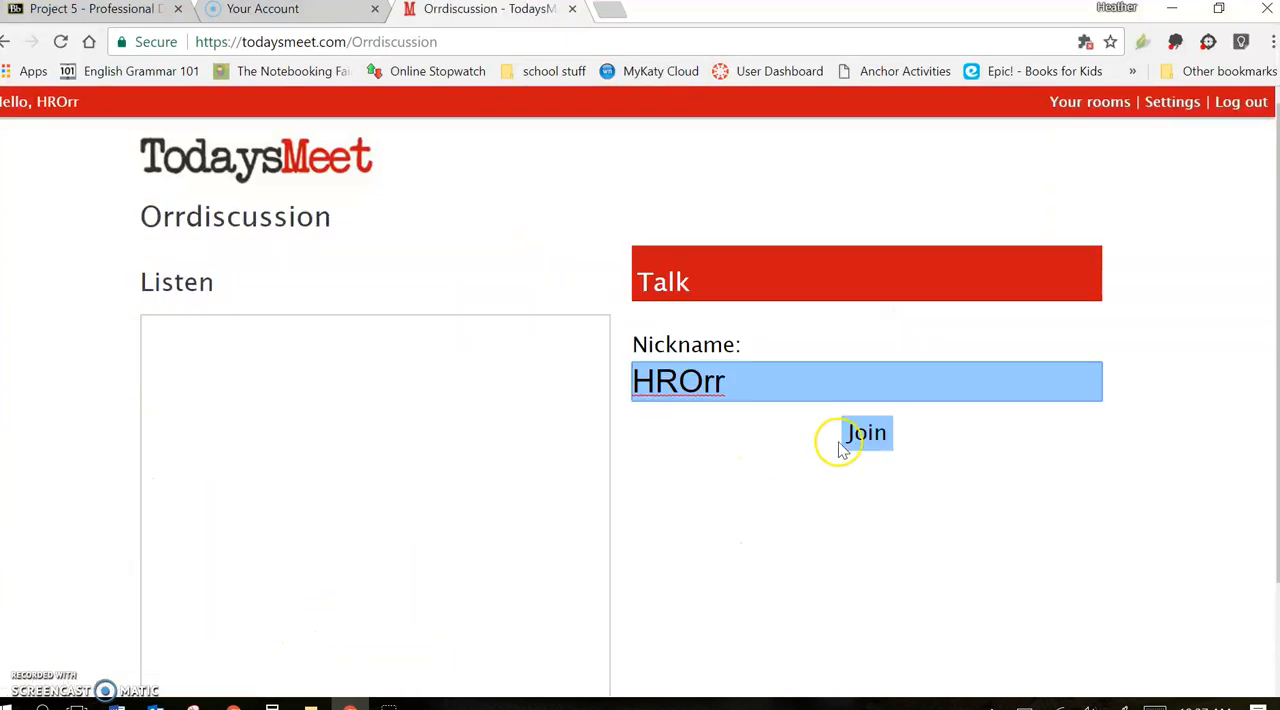
# Join the room with the saved nickname and post the message "Hey - tell us about your book that you're reading."
pyautogui.click(879, 432)
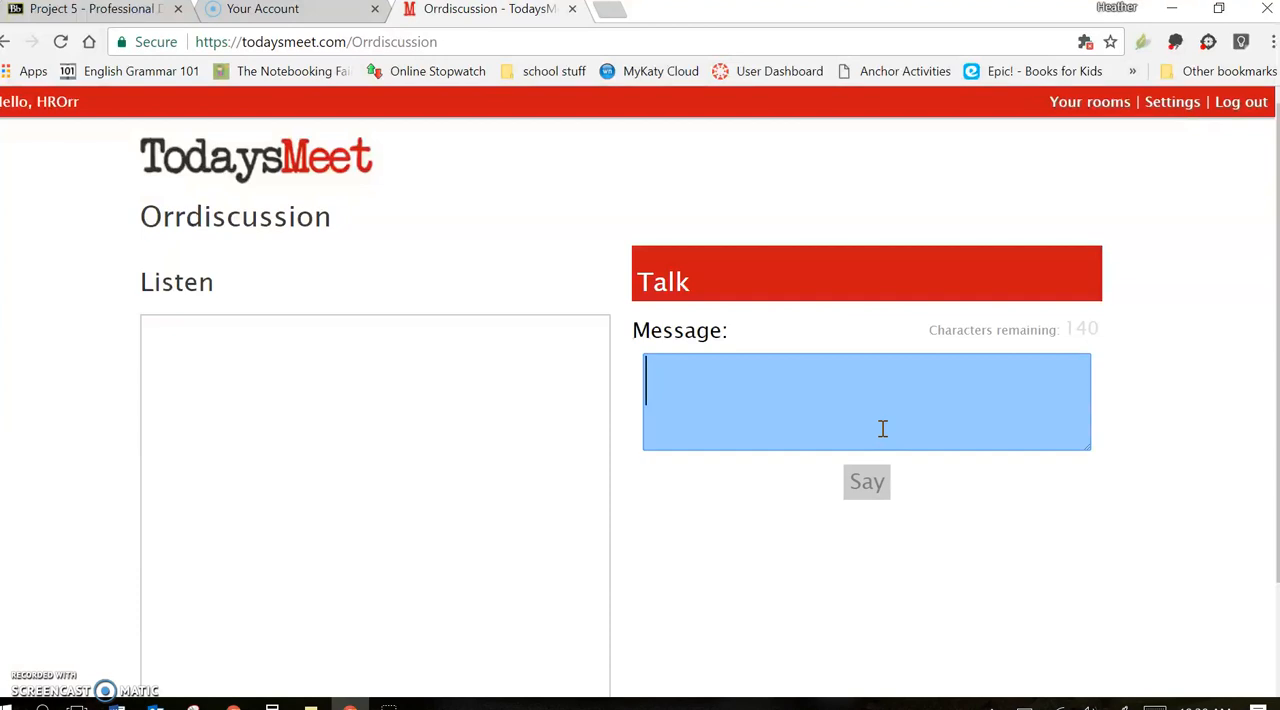
pyautogui.write('Hey - tel')
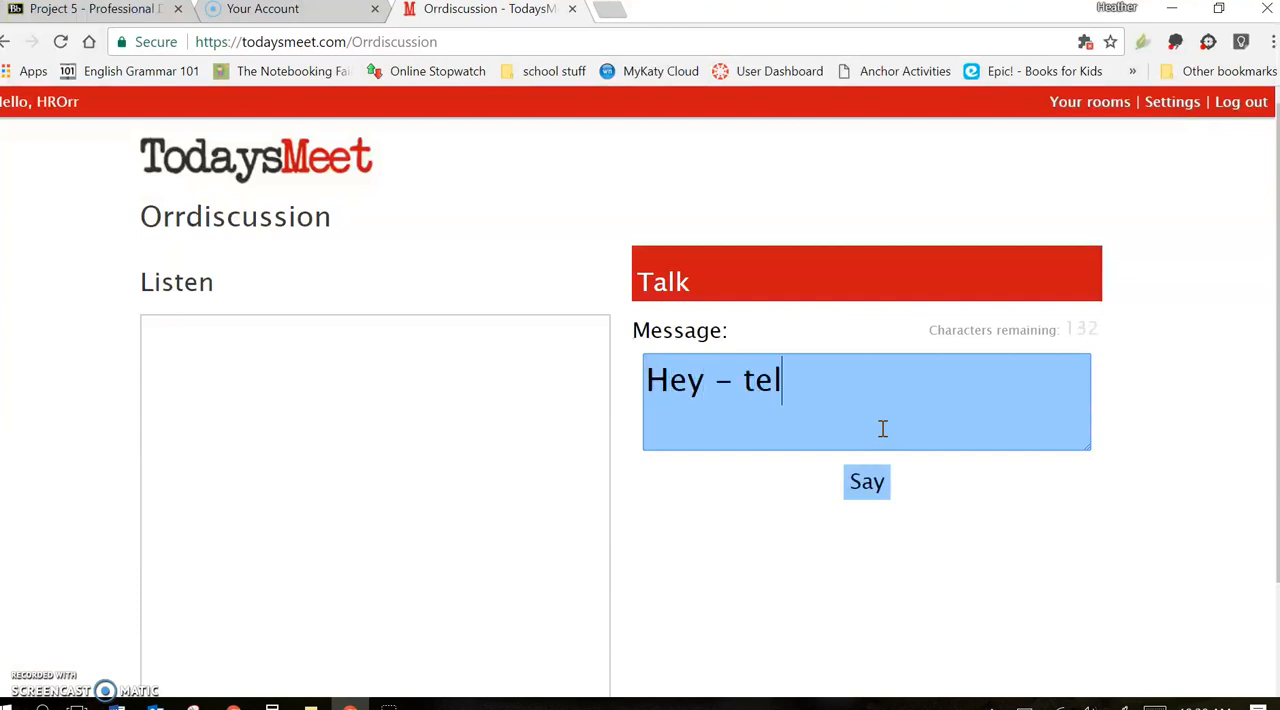
pyautogui.write('l us about your bo')
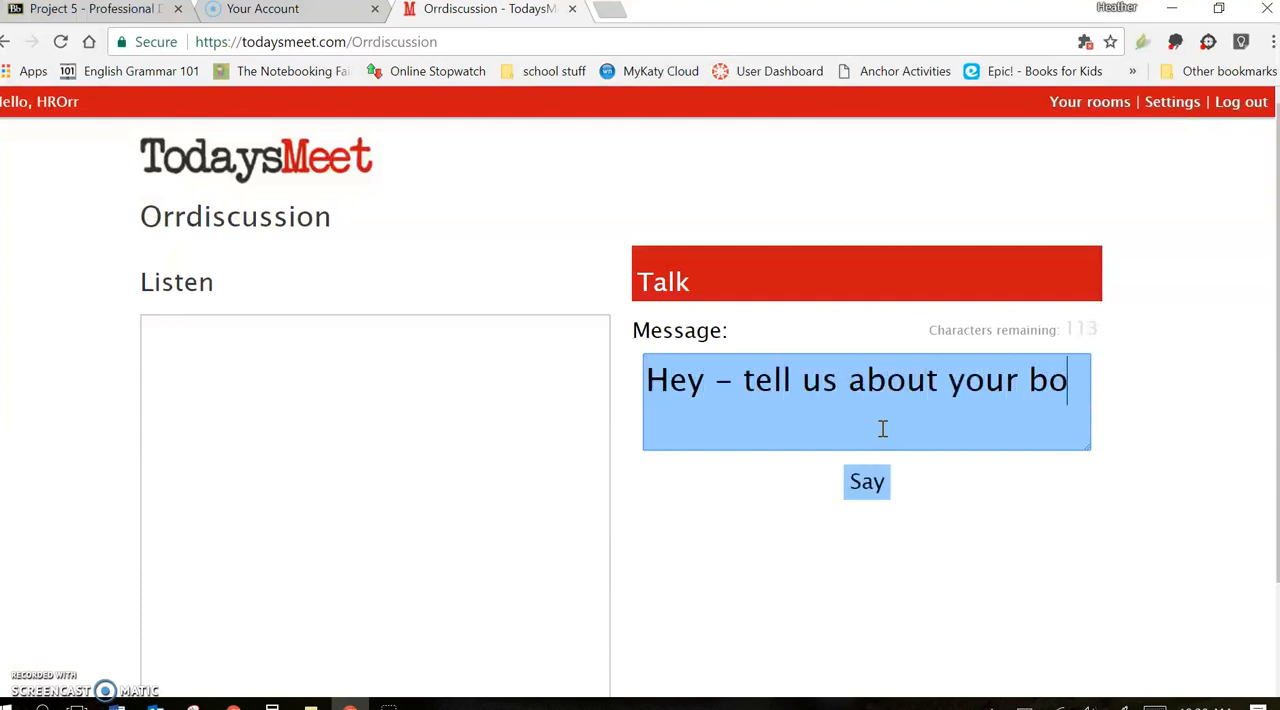
pyautogui.write("ok  that you're ")
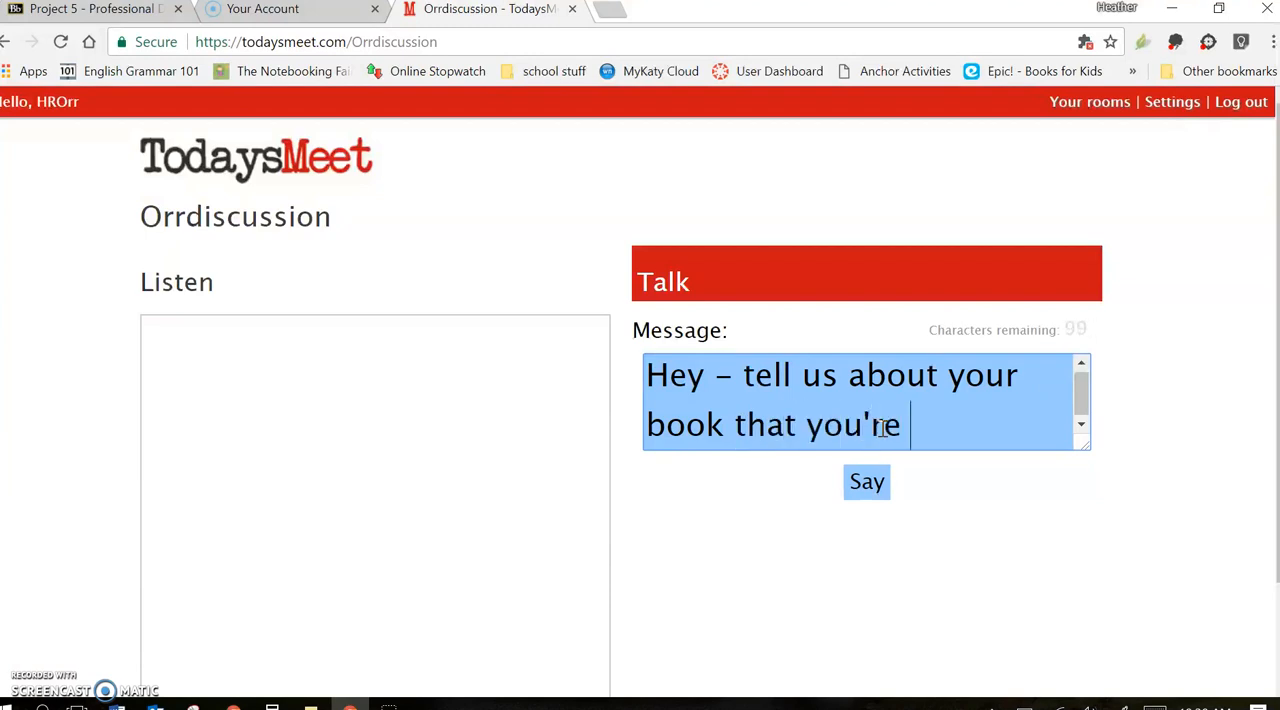
pyautogui.write('reading.')
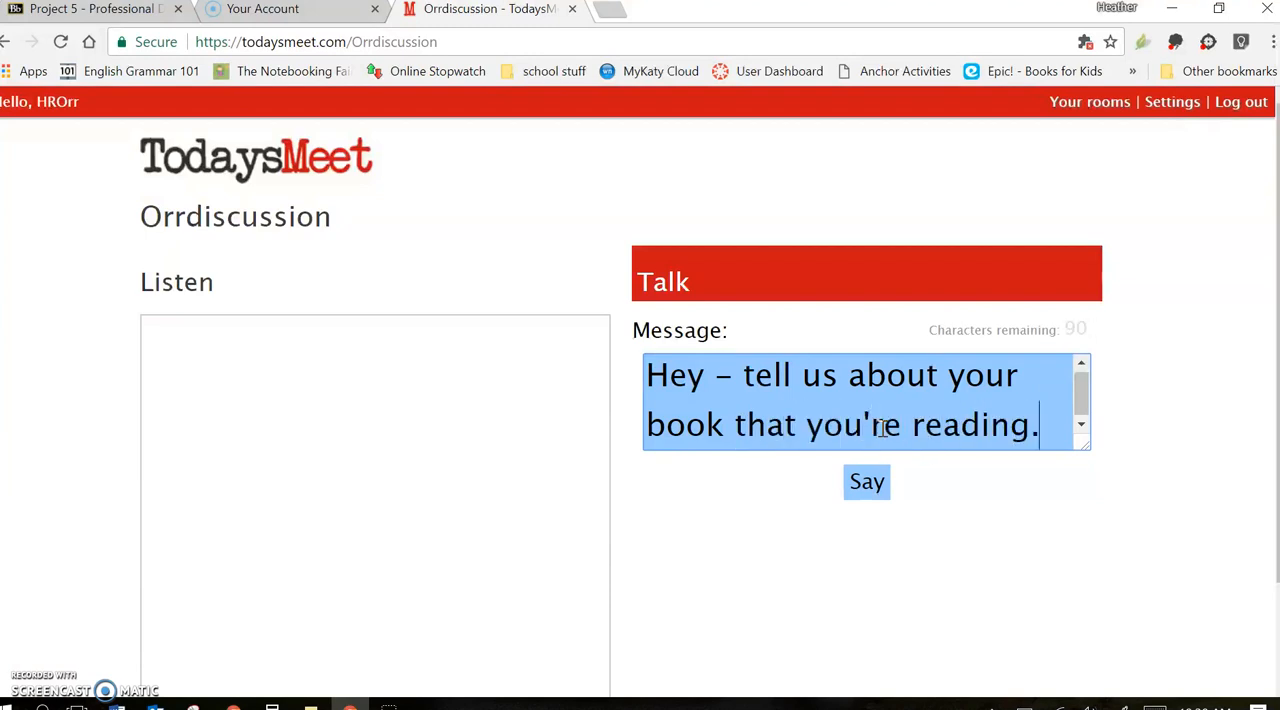
pyautogui.click(880, 486)
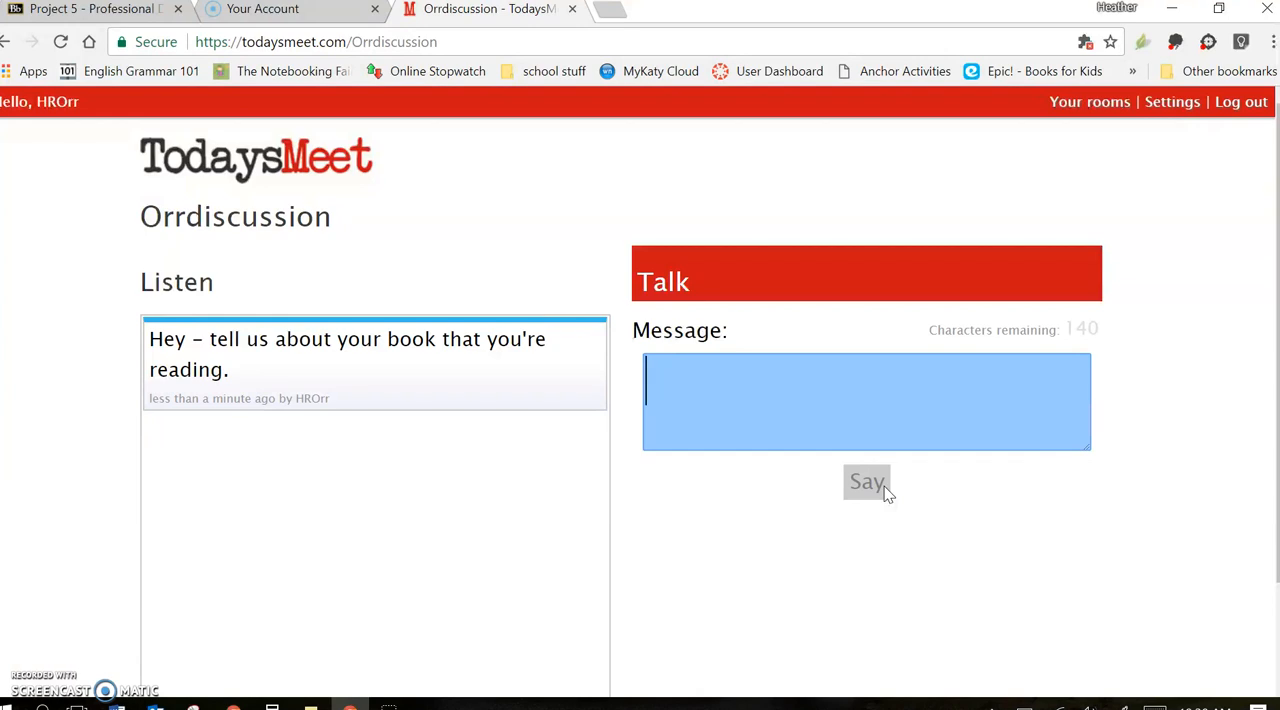
pyautogui.click(766, 531)
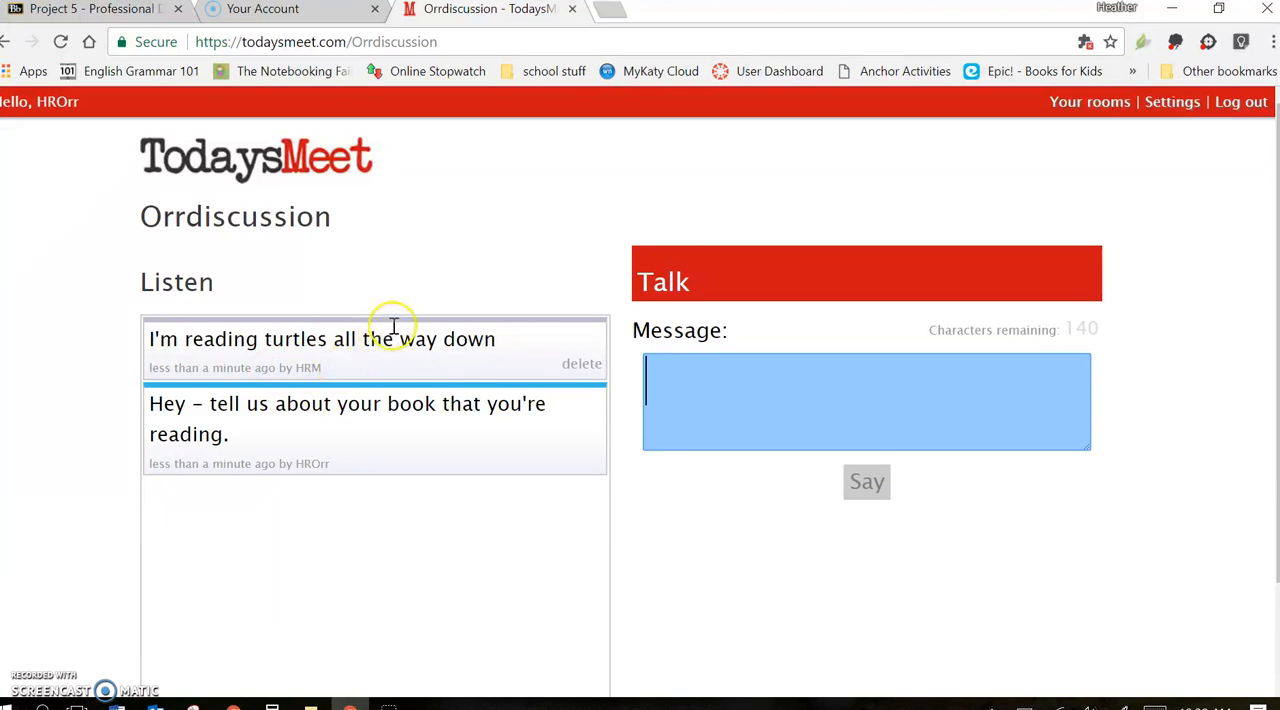
# Open the room tools, copy the room's short link for sharing, and close the tools
pyautogui.scroll(-1, 133, 400)
pyautogui.scroll(-1, 133, 400)
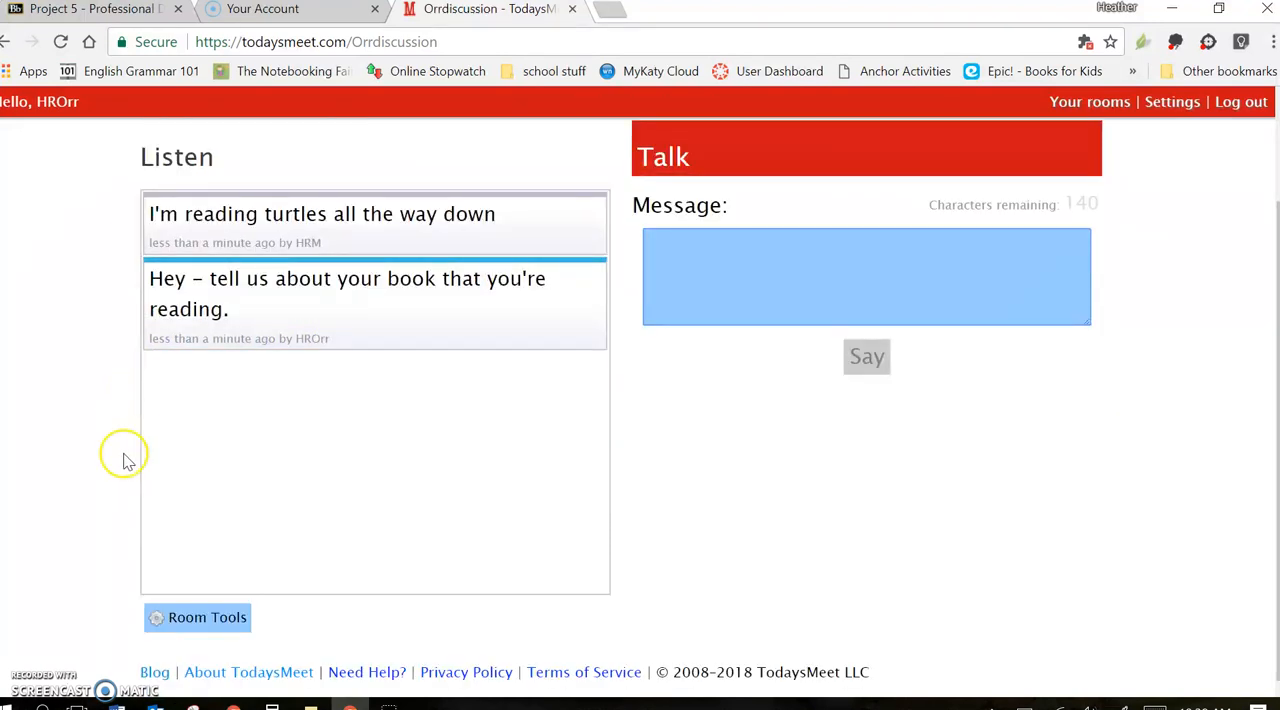
pyautogui.click(218, 626)
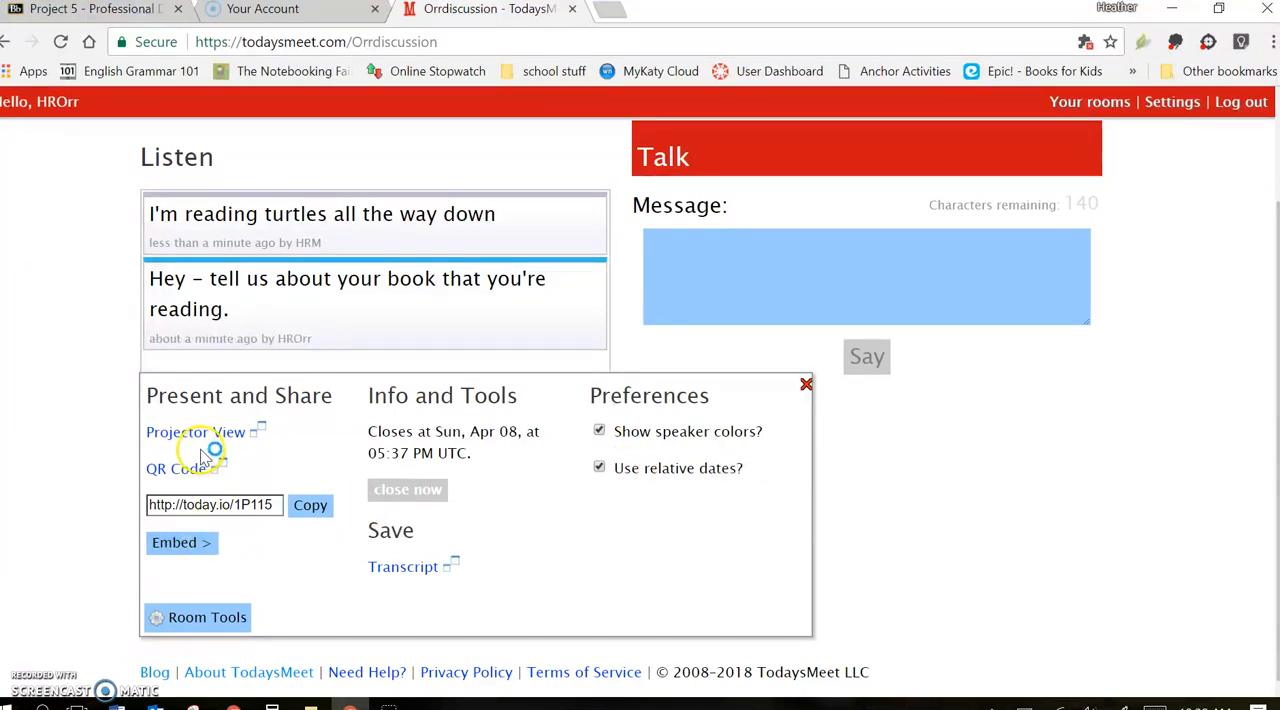
pyautogui.click(292, 512)
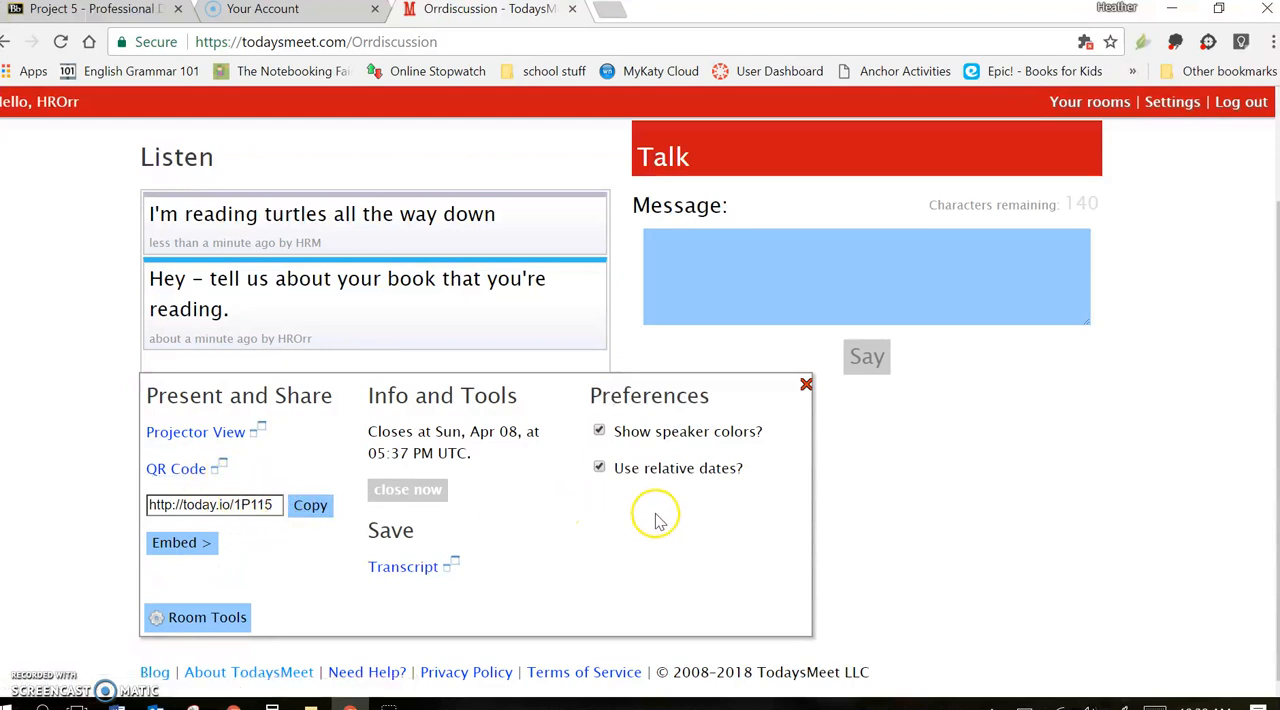
pyautogui.click(806, 387)
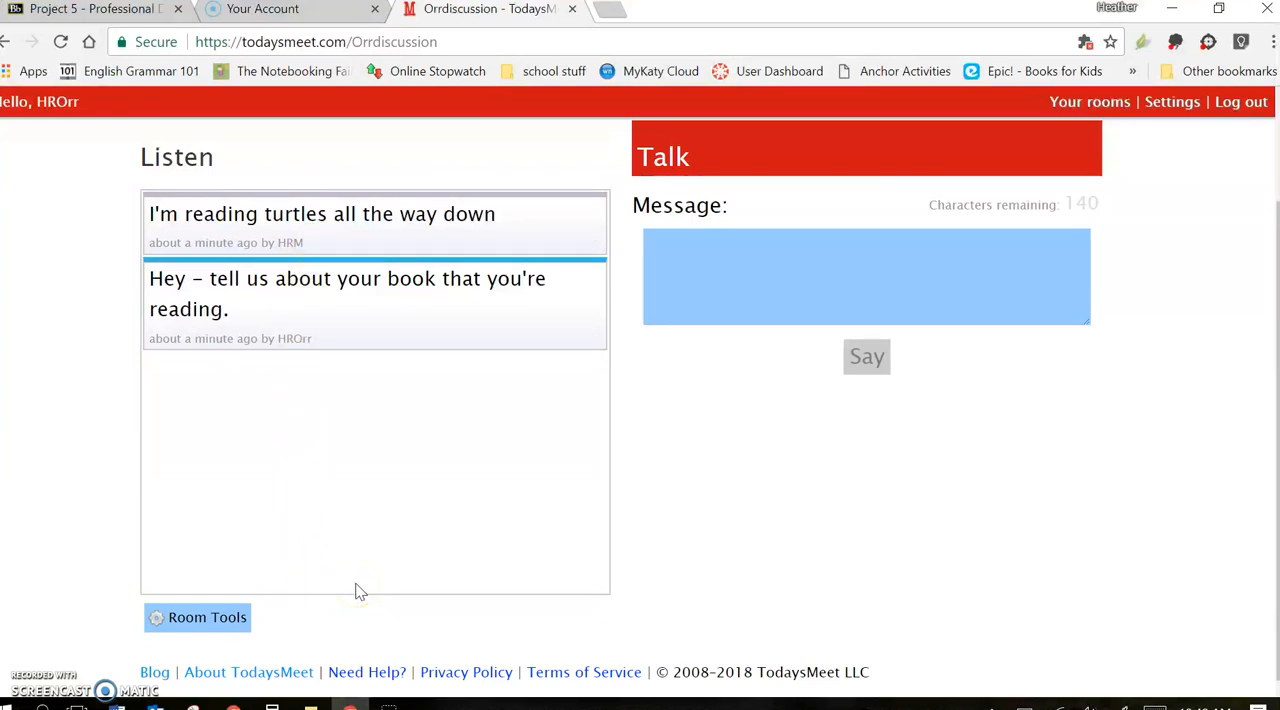
# Open the discussion room's transcript from the room tools to review its messages, and return to the room
pyautogui.click(210, 633)
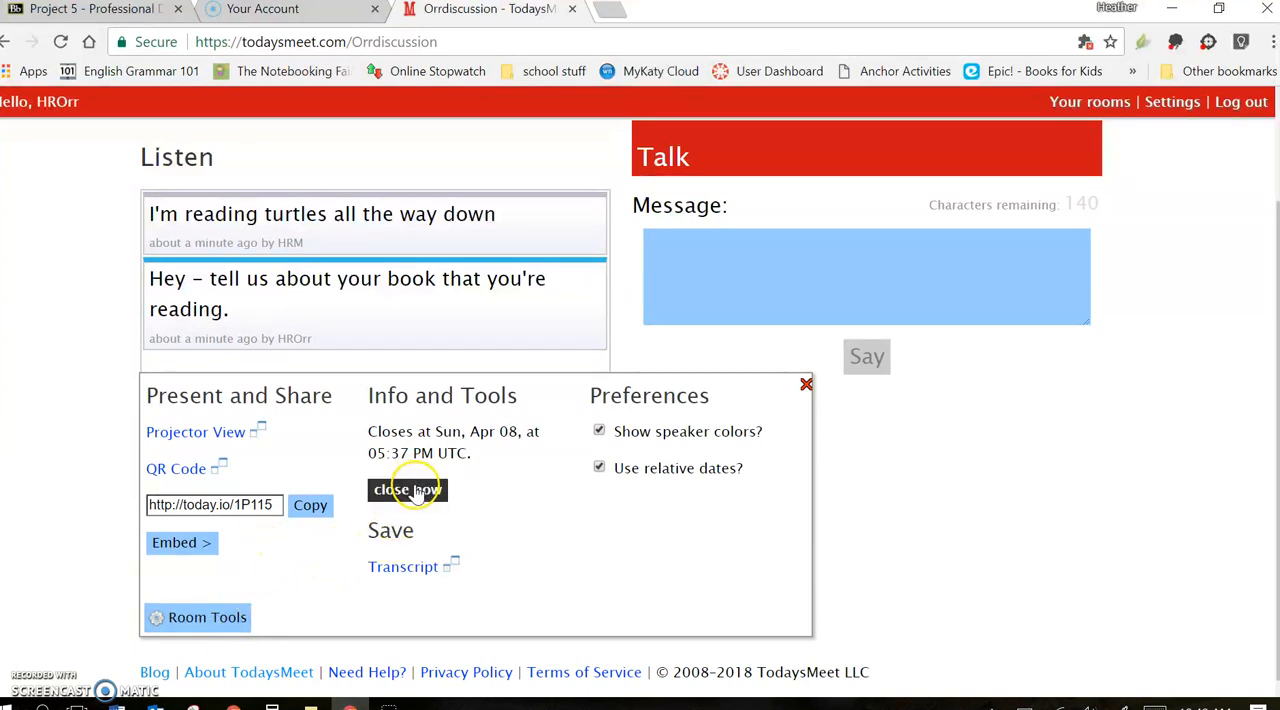
pyautogui.click(403, 568)
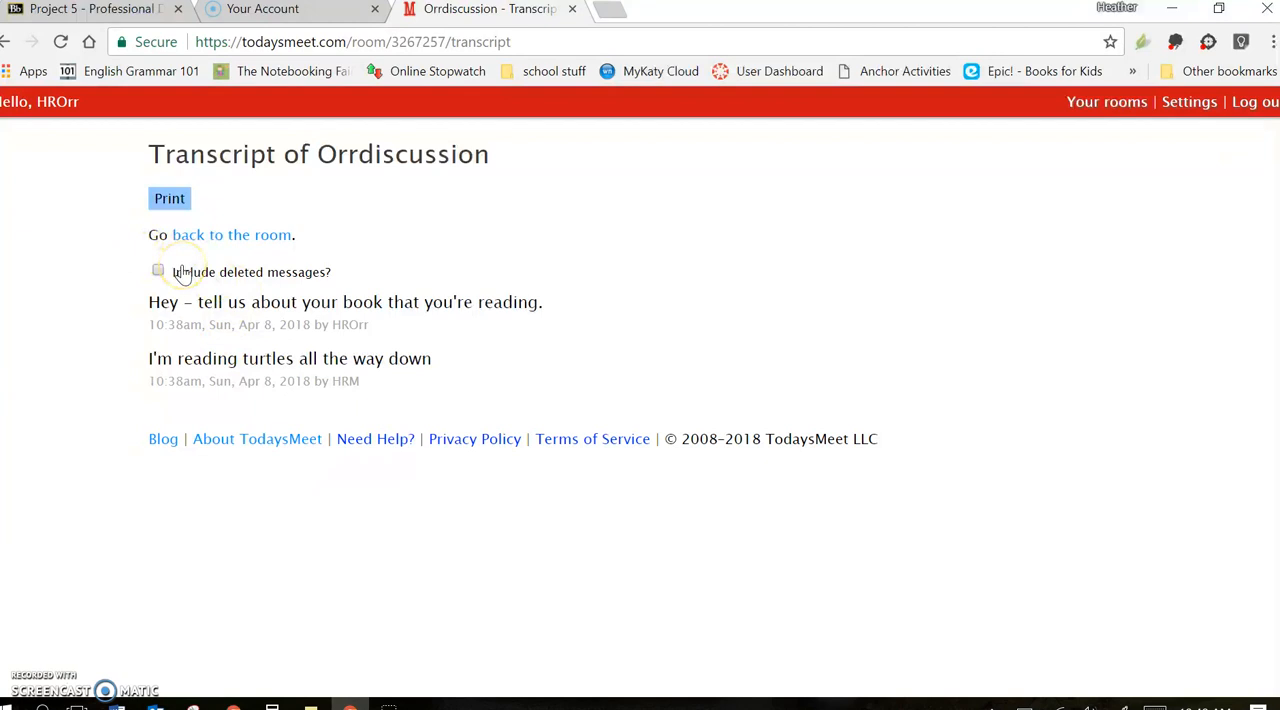
pyautogui.click(237, 236)
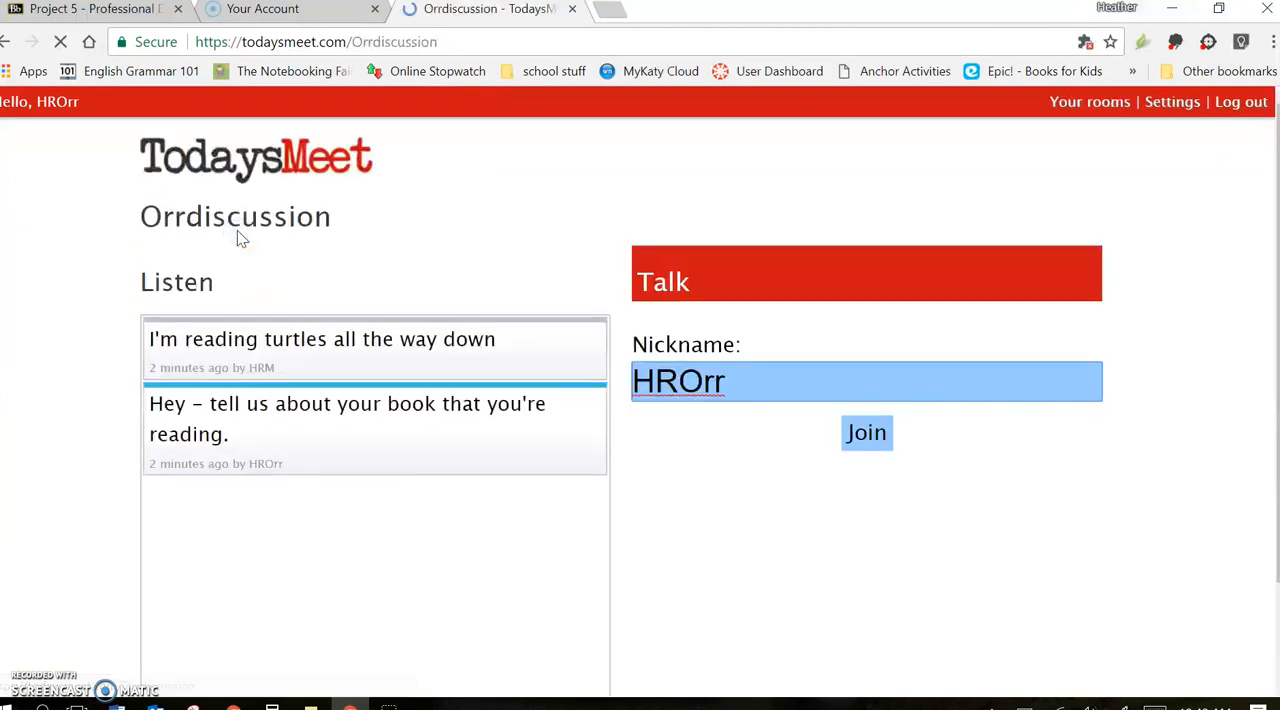
# Review the speaker color and relative date preferences in the room tools, and close the tools
pyautogui.scroll(-1, 250, 443)
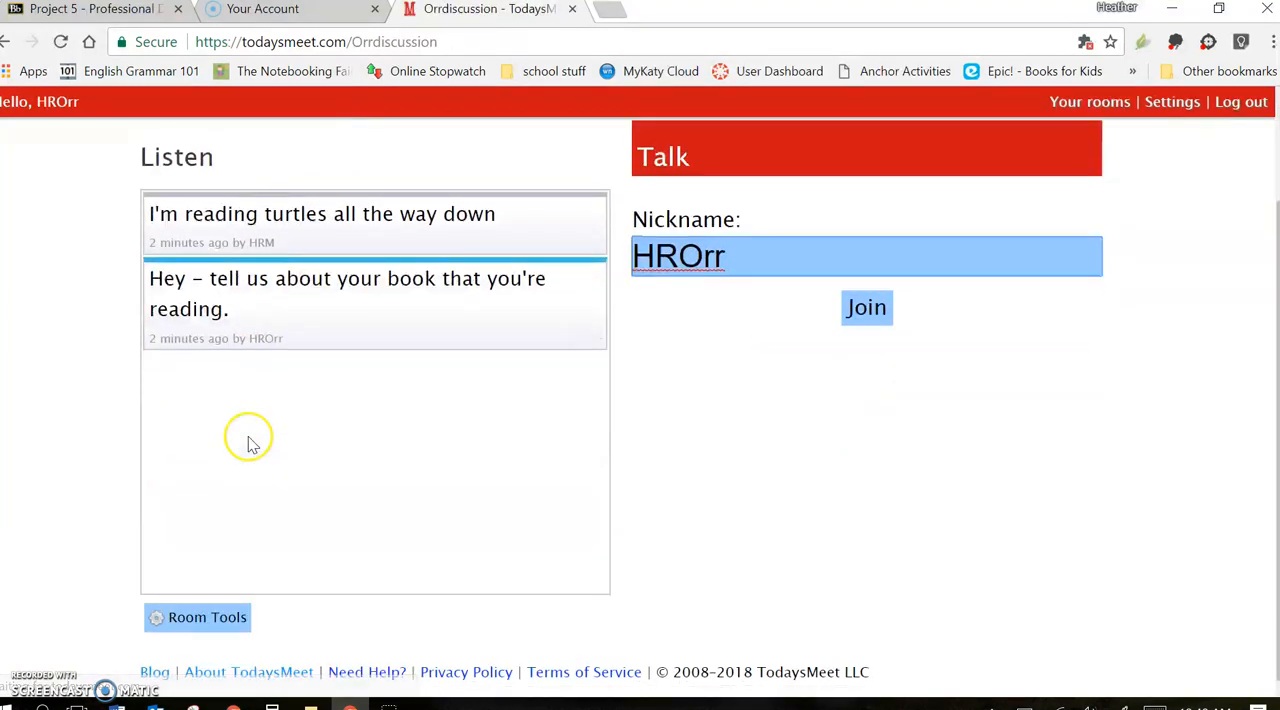
pyautogui.click(210, 617)
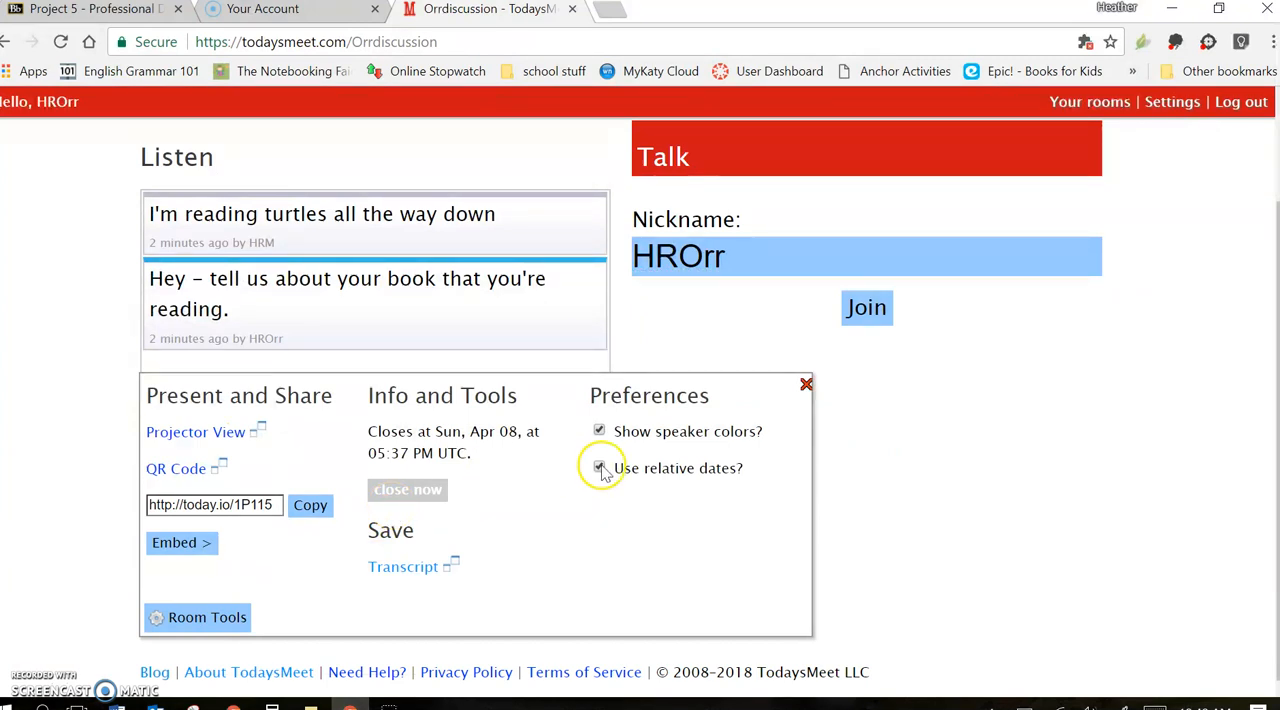
pyautogui.click(807, 386)
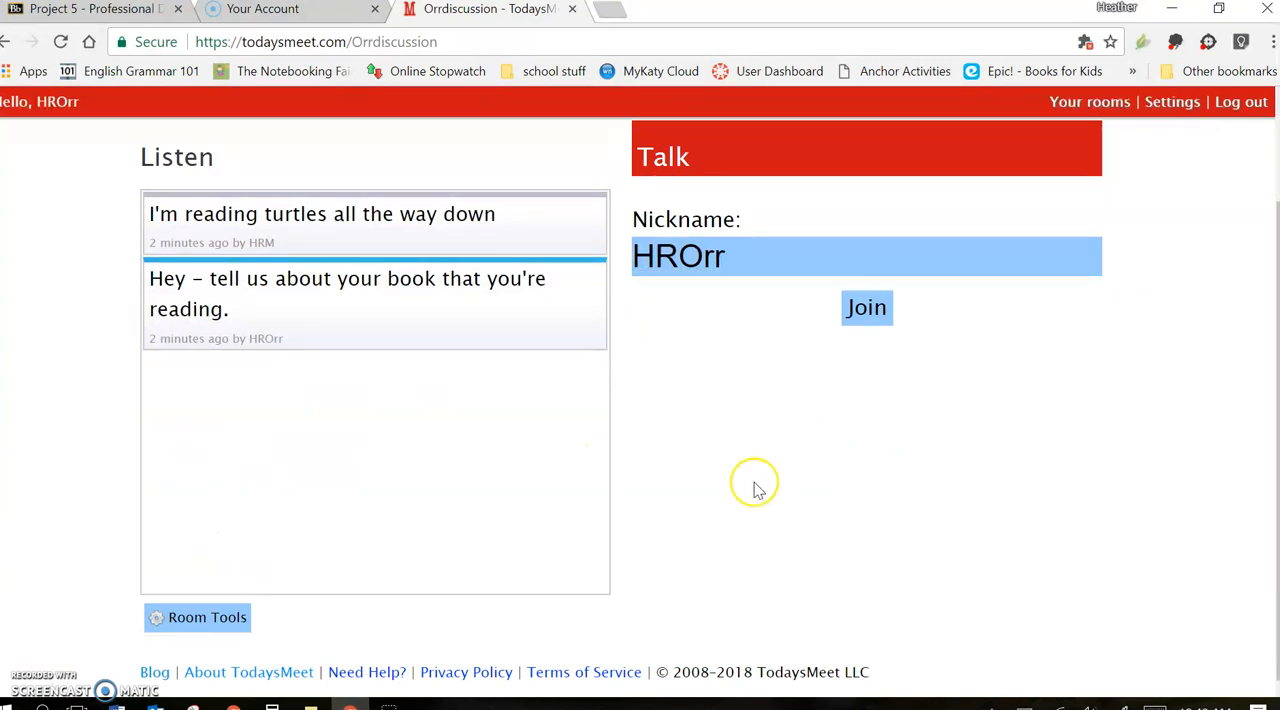
pyautogui.scroll(2, 757, 485)
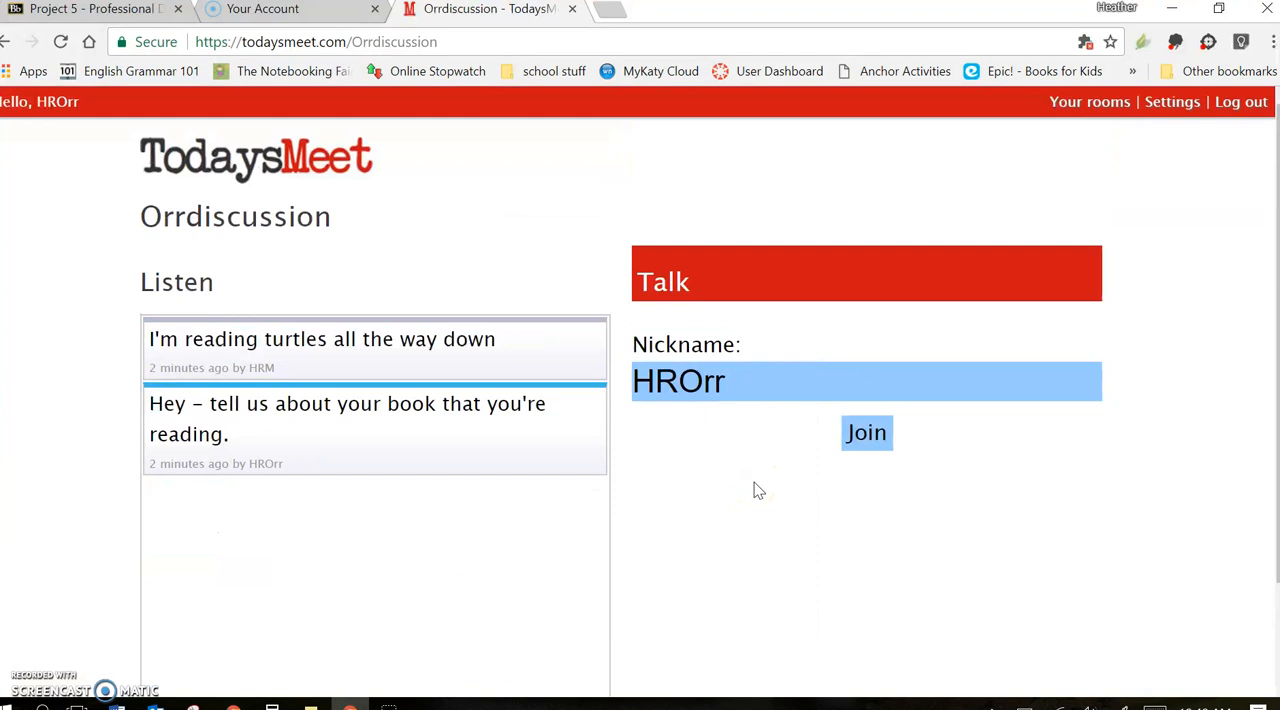